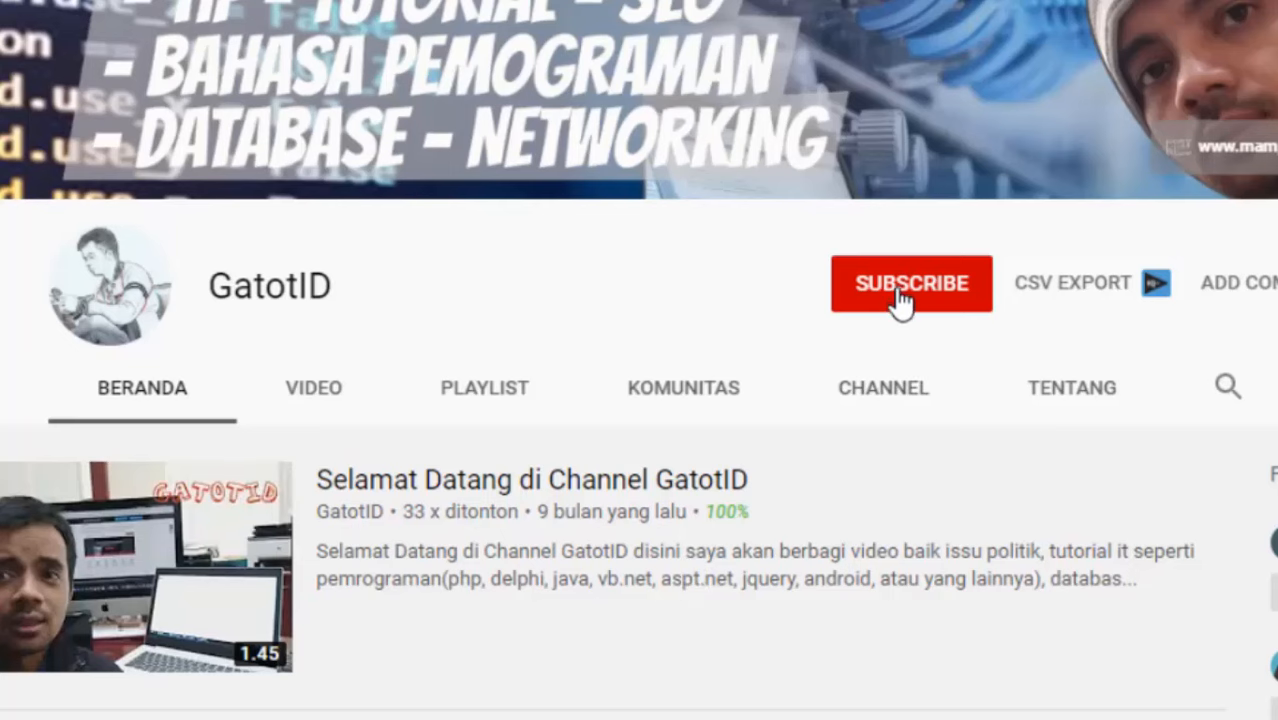
- Subscribe to the GatotID channel and set its notifications to Semua
{"action": "left_click", "coordinate": [899, 300]}
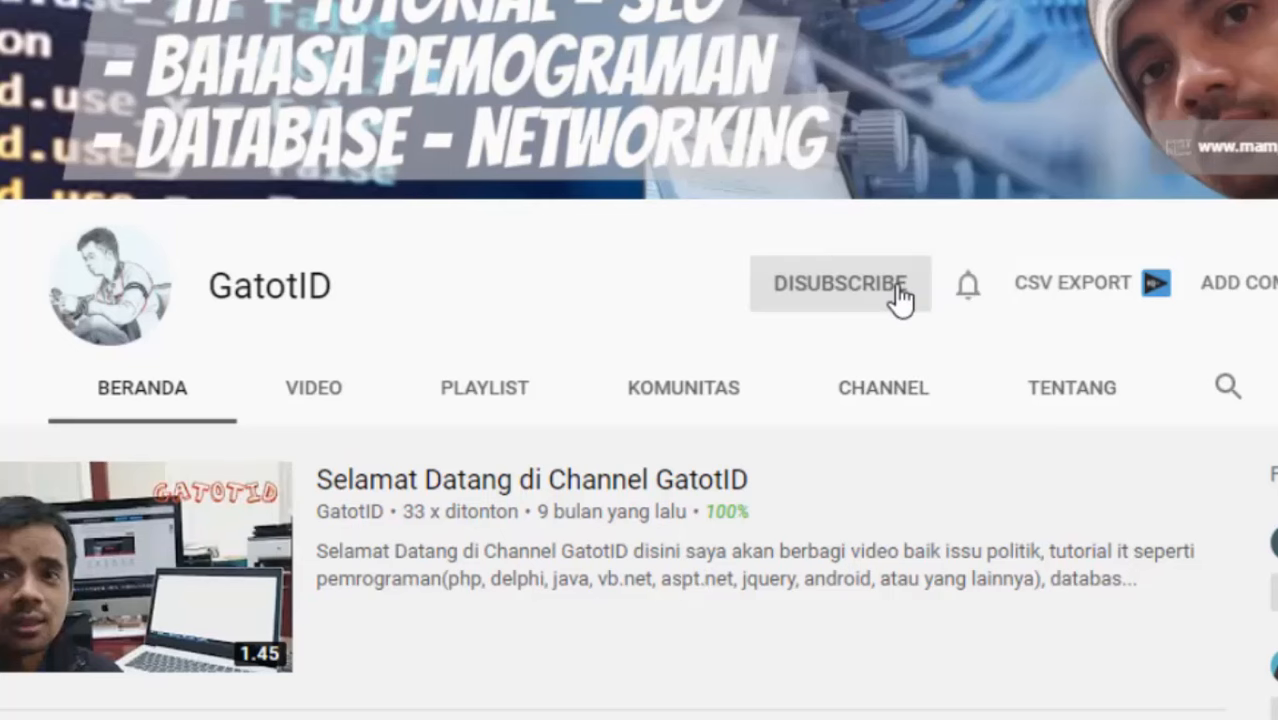
{"action": "left_click", "coordinate": [970, 292]}
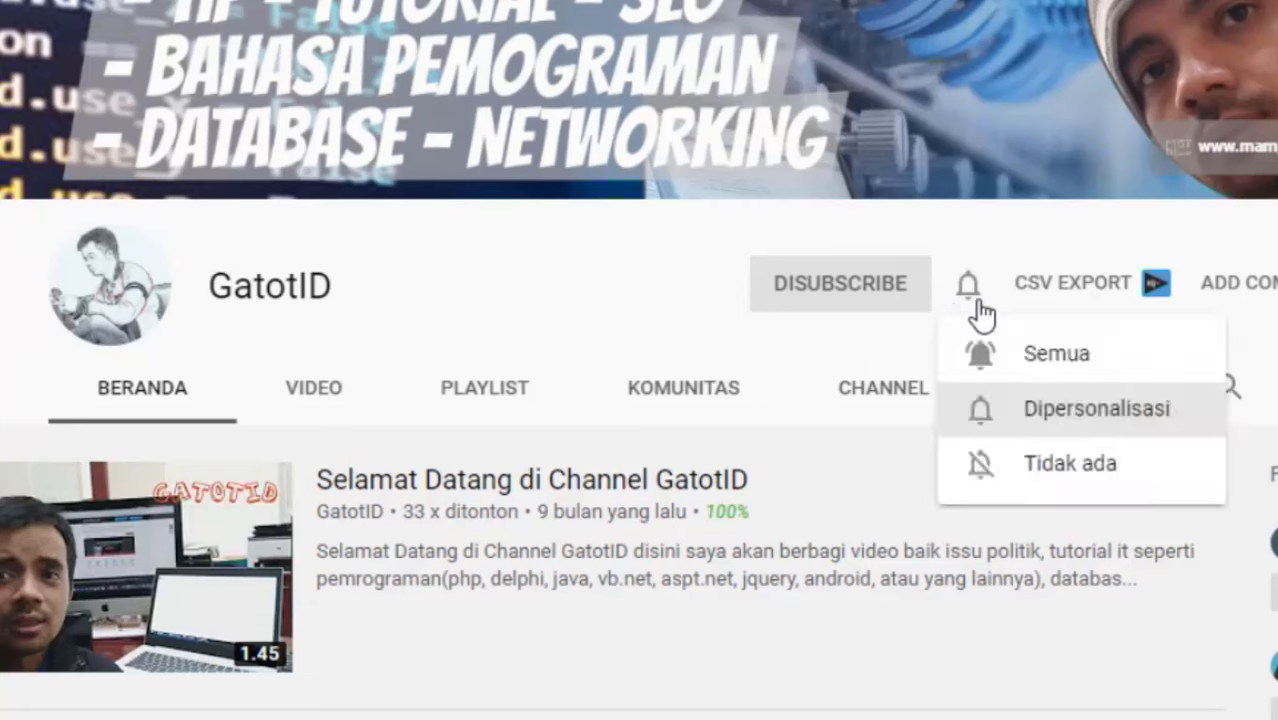
{"action": "left_click", "coordinate": [1020, 365]}
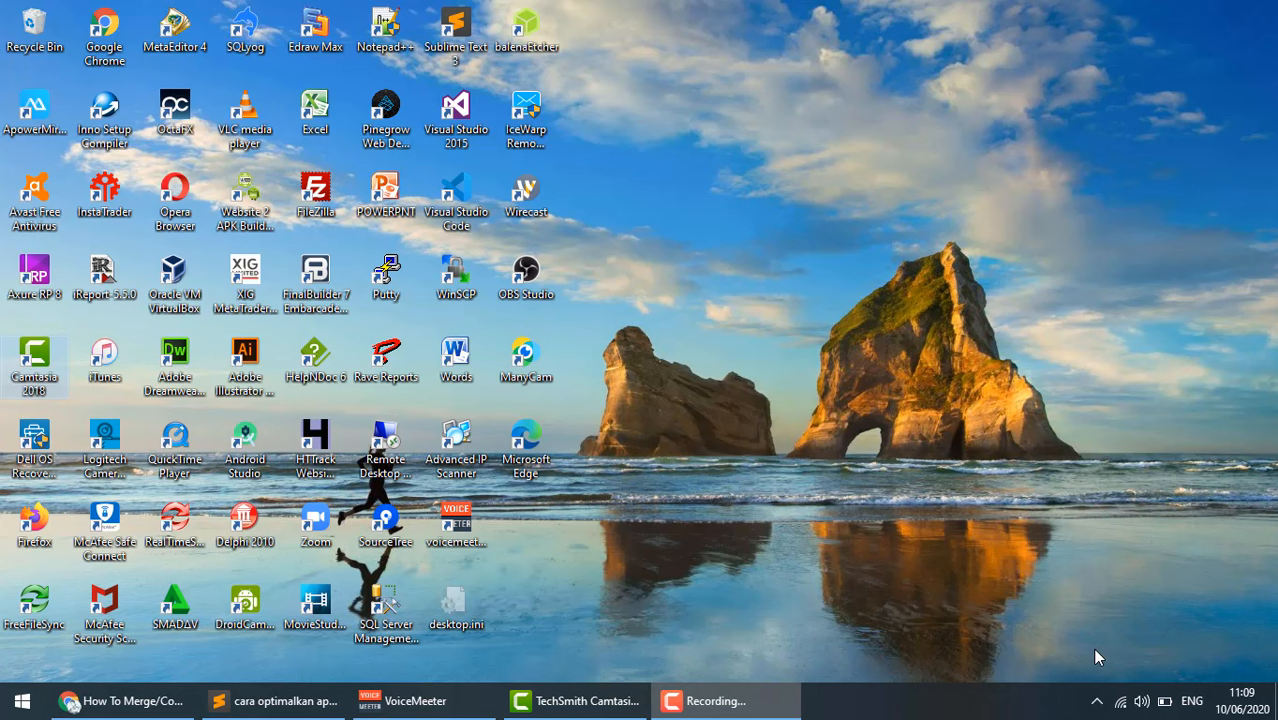
- Open the Windows Start menu
{"action": "key", "text": "super"}
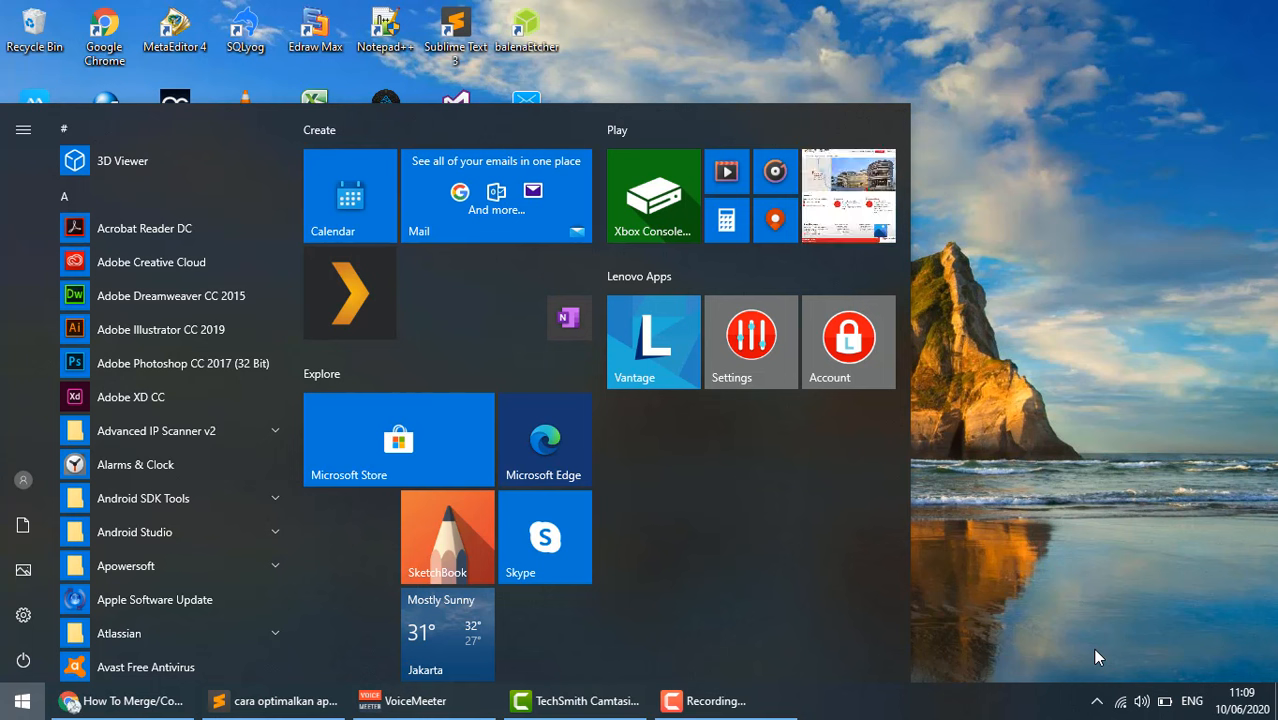
{"action": "left_click", "coordinate": [1104, 455]}
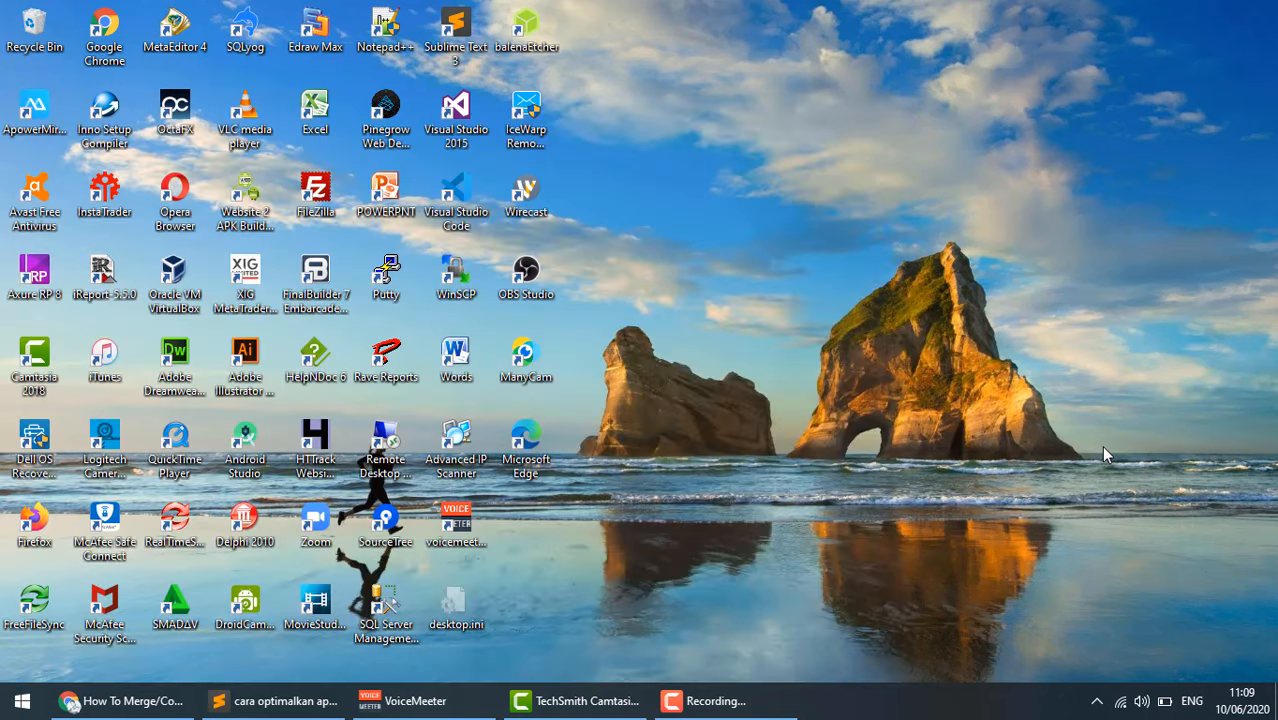
{"action": "left_click", "coordinate": [22, 701]}
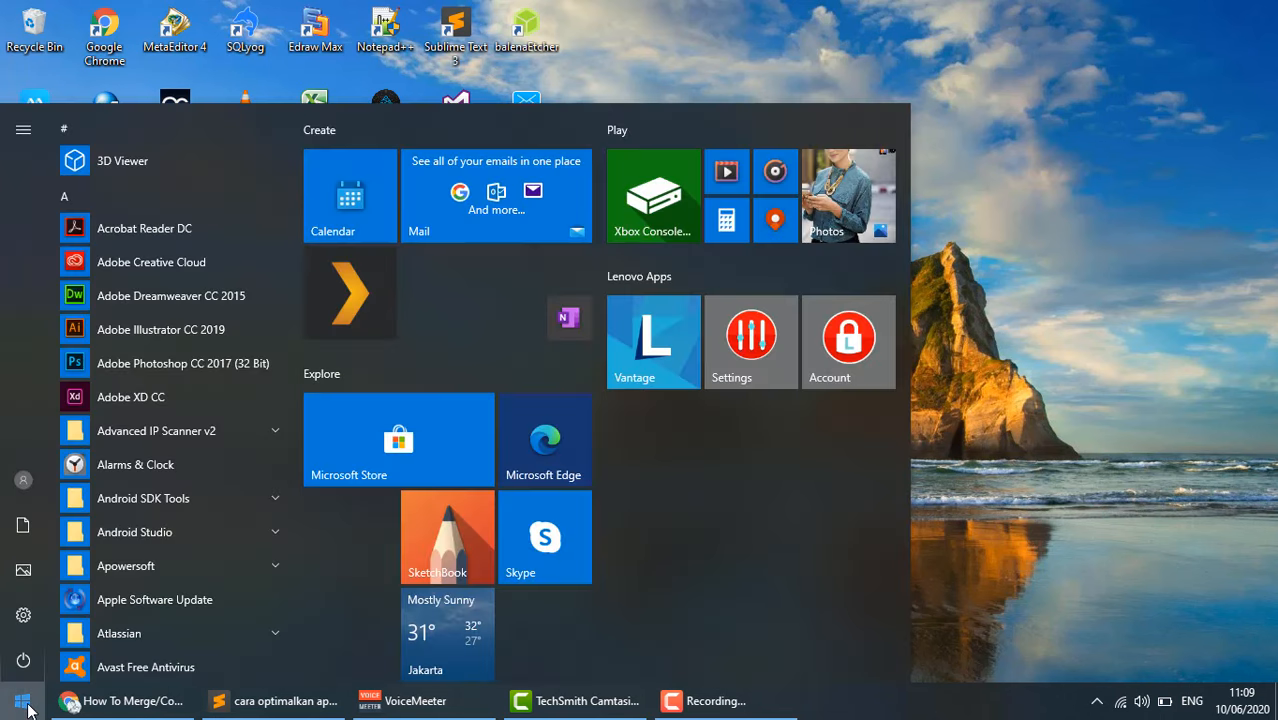
{"action": "type", "text": "comp"}
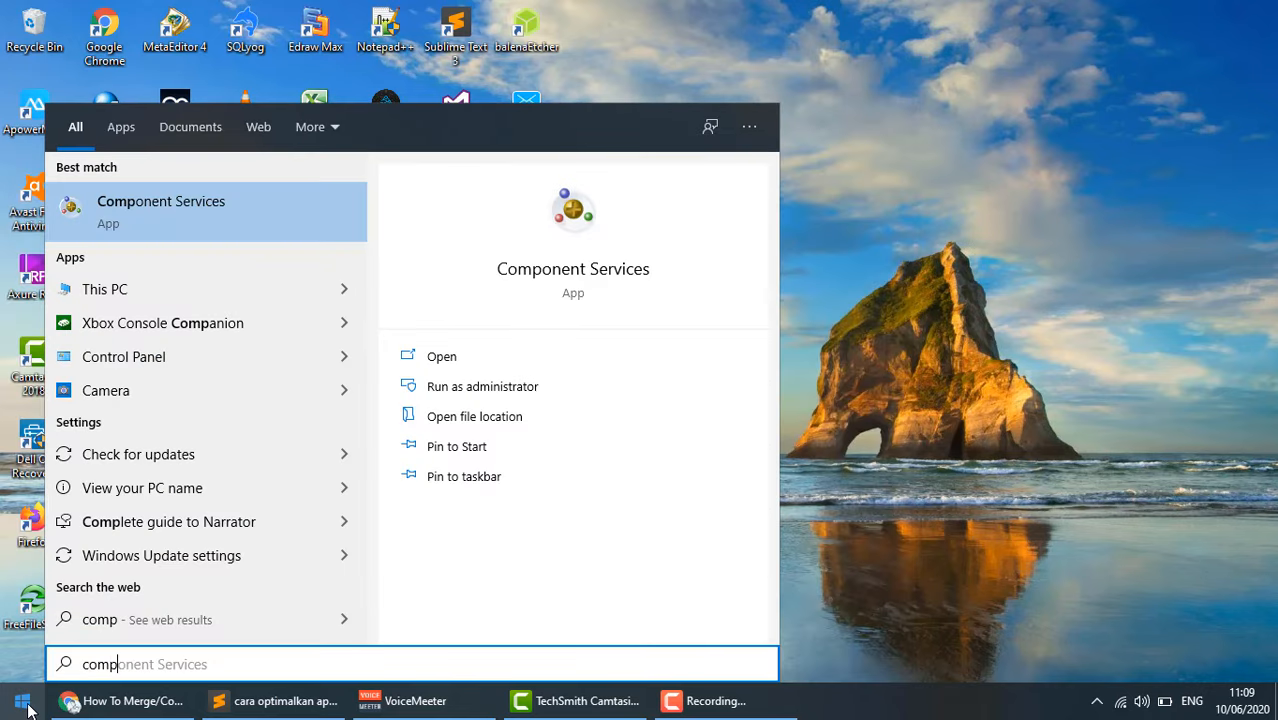
{"action": "type", "text": "u"}
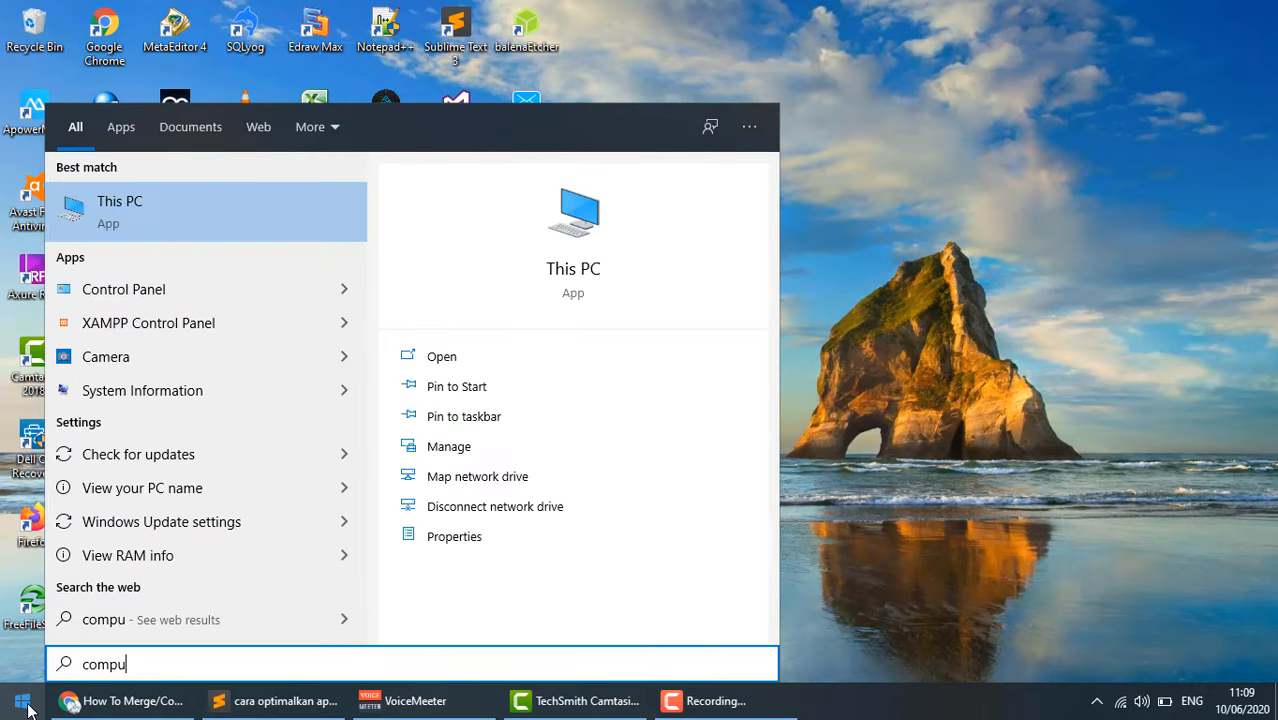
{"action": "type", "text": "ter"}
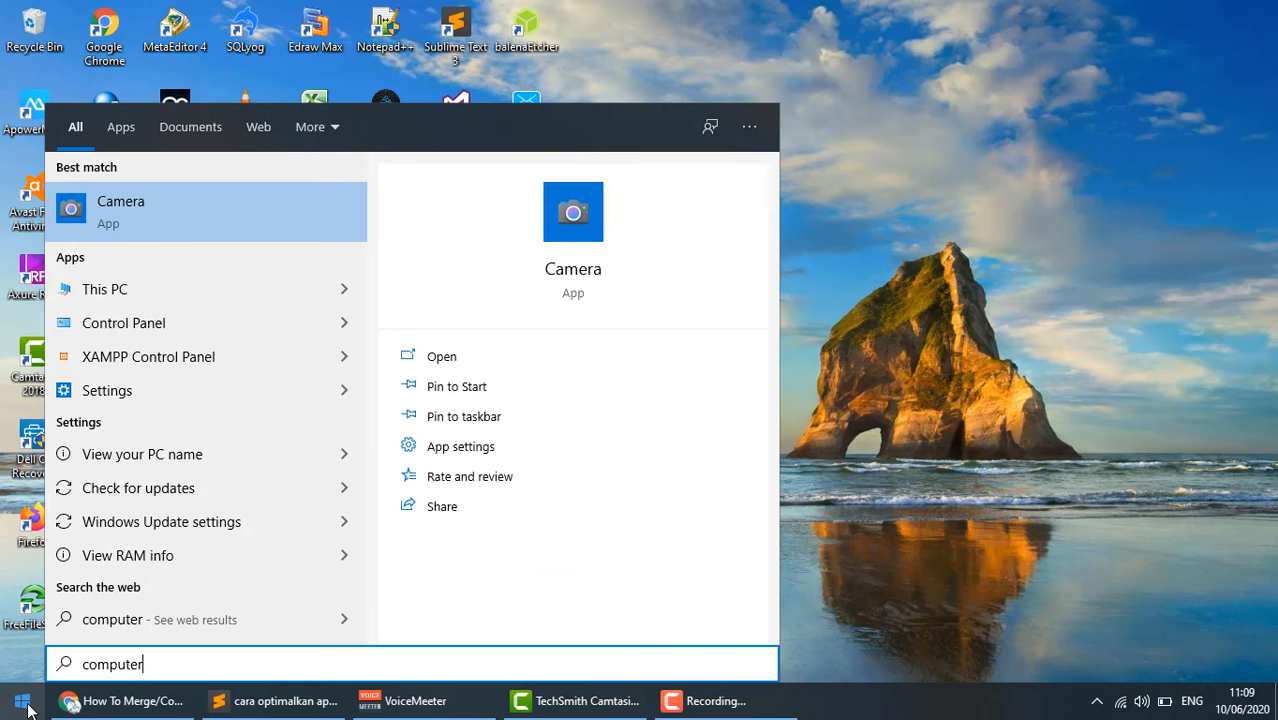
{"action": "key", "text": "BackSpace"}
{"action": "key", "text": "BackSpace"}
{"action": "key", "text": "BackSpace"}
{"action": "key", "text": "BackSpace"}
{"action": "key", "text": "BackSpace"}
{"action": "key", "text": "BackSpace"}
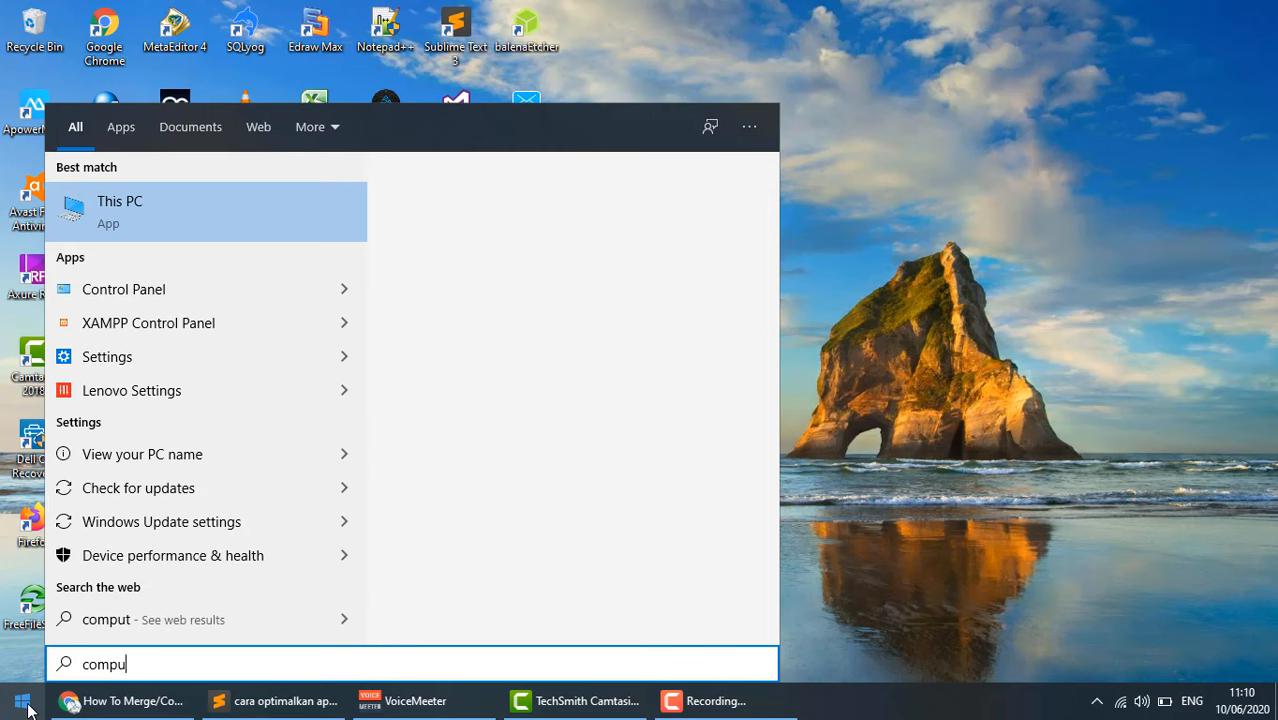
{"action": "key", "text": "BackSpace"}
{"action": "key", "text": "BackSpace"}
- Search Windows for "mana" and open Computer Management
{"action": "type", "text": "mana"}
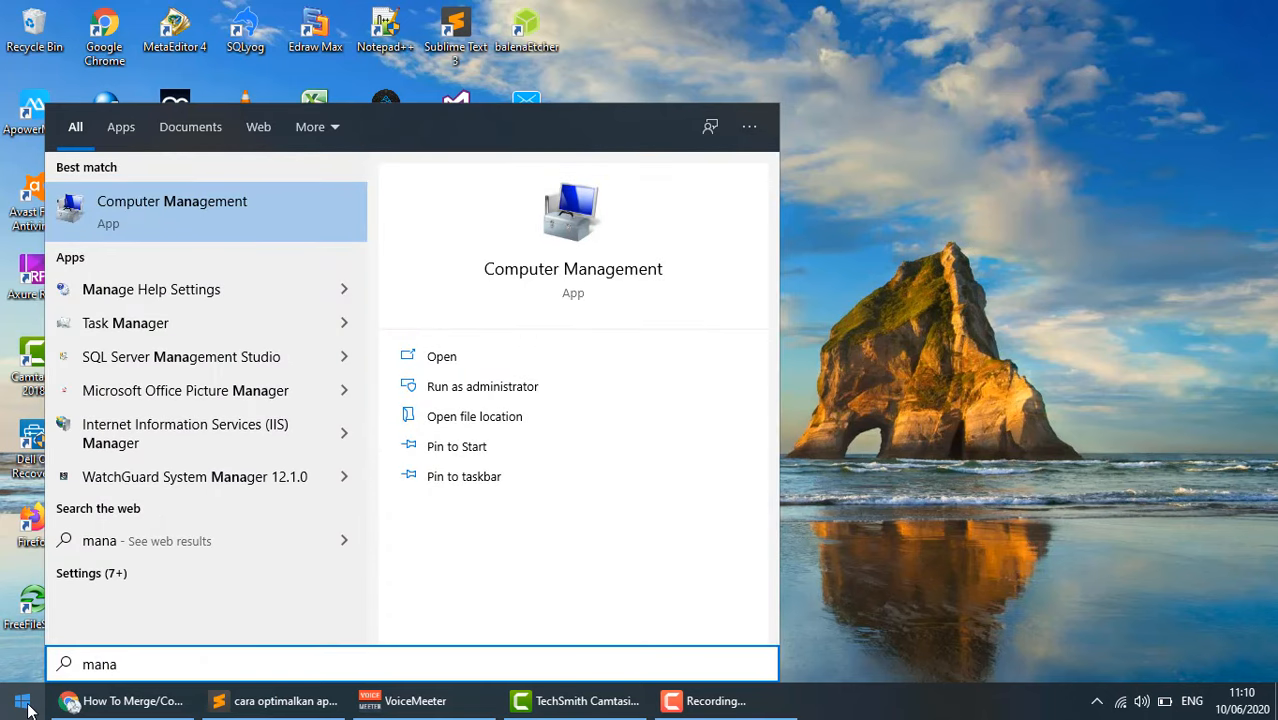
{"action": "left_click", "coordinate": [28, 708]}
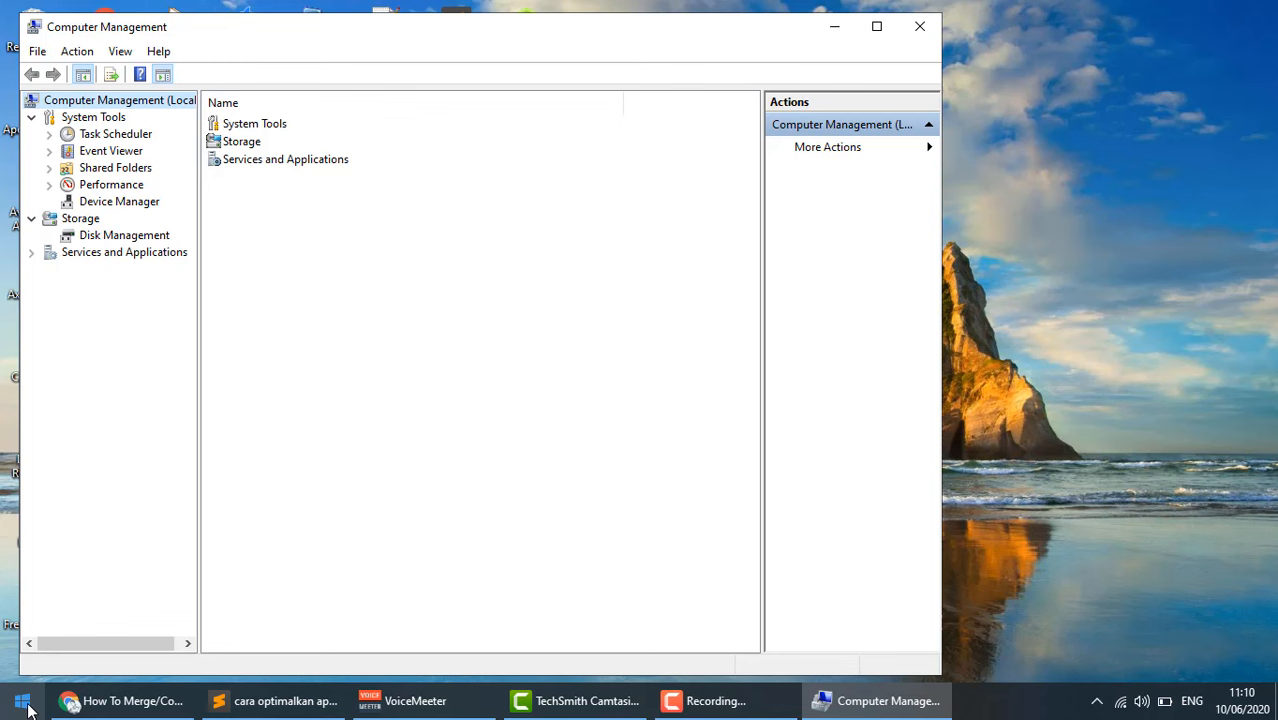
- Search Windows for "contr" to open Control Panel and go to its Administrative Tools
{"action": "left_click", "coordinate": [28, 708]}
{"action": "type", "text": "contr"}
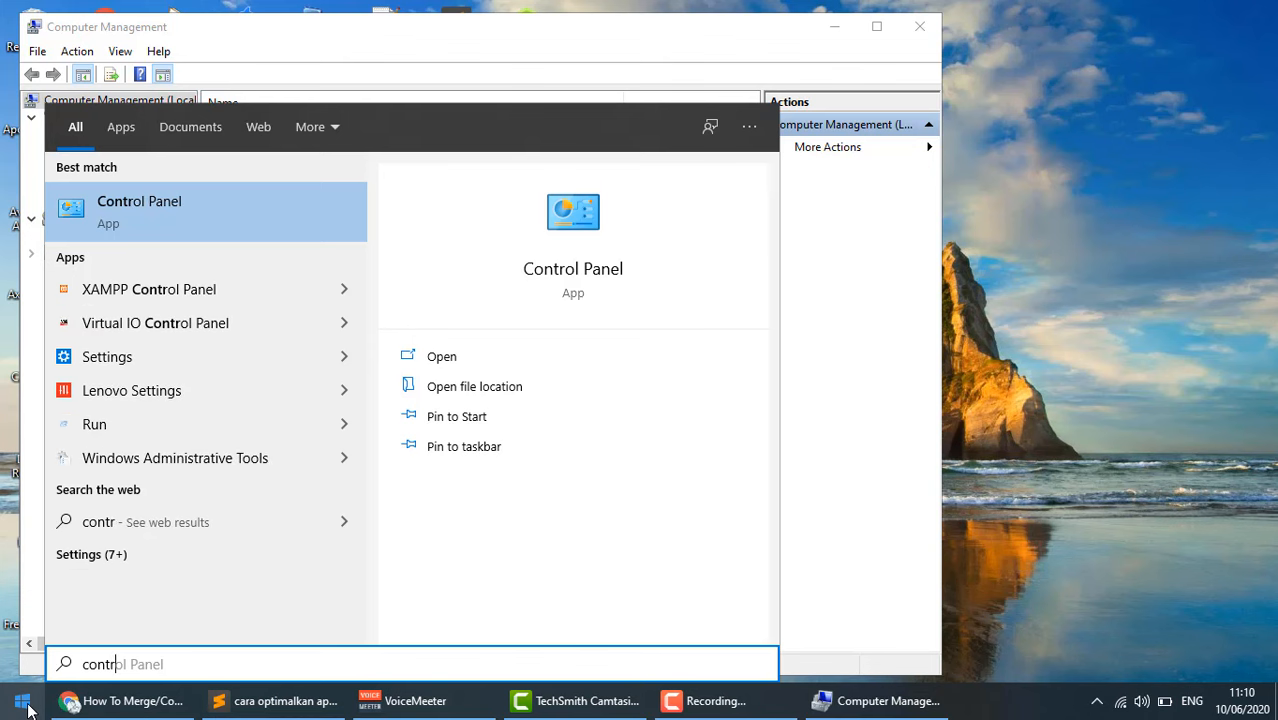
{"action": "key", "text": "Return"}
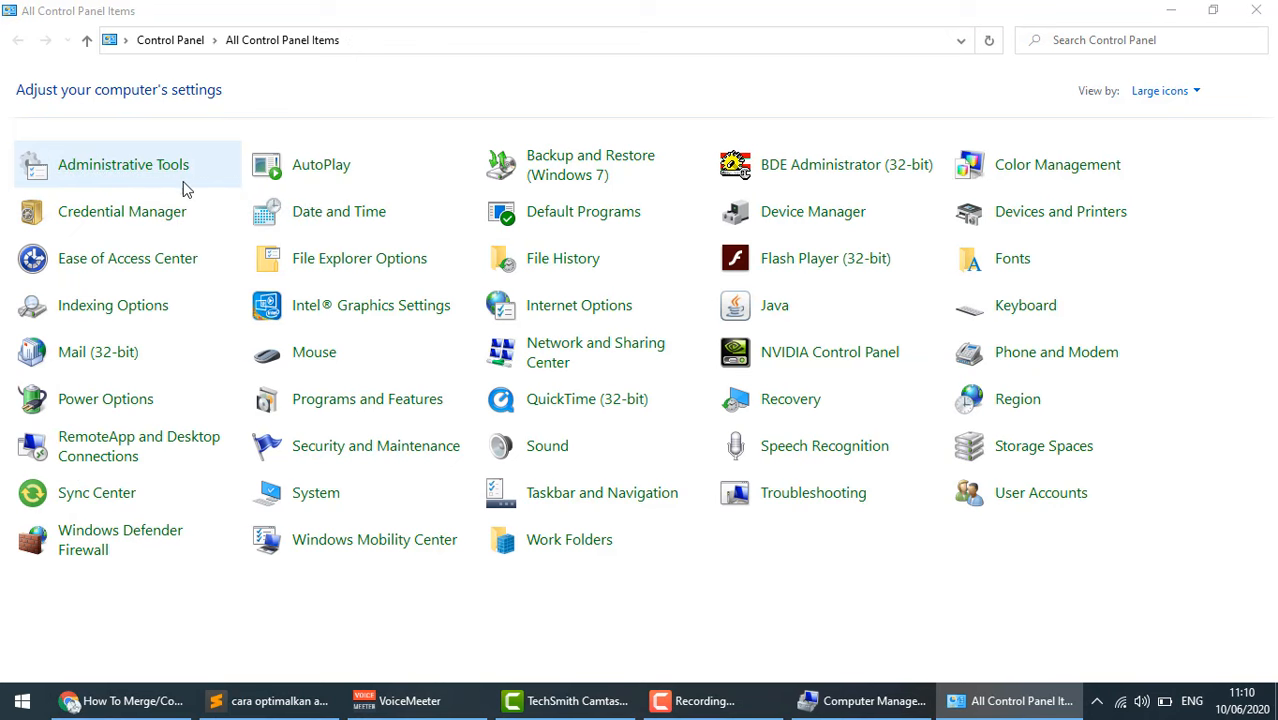
{"action": "left_click", "coordinate": [164, 171]}
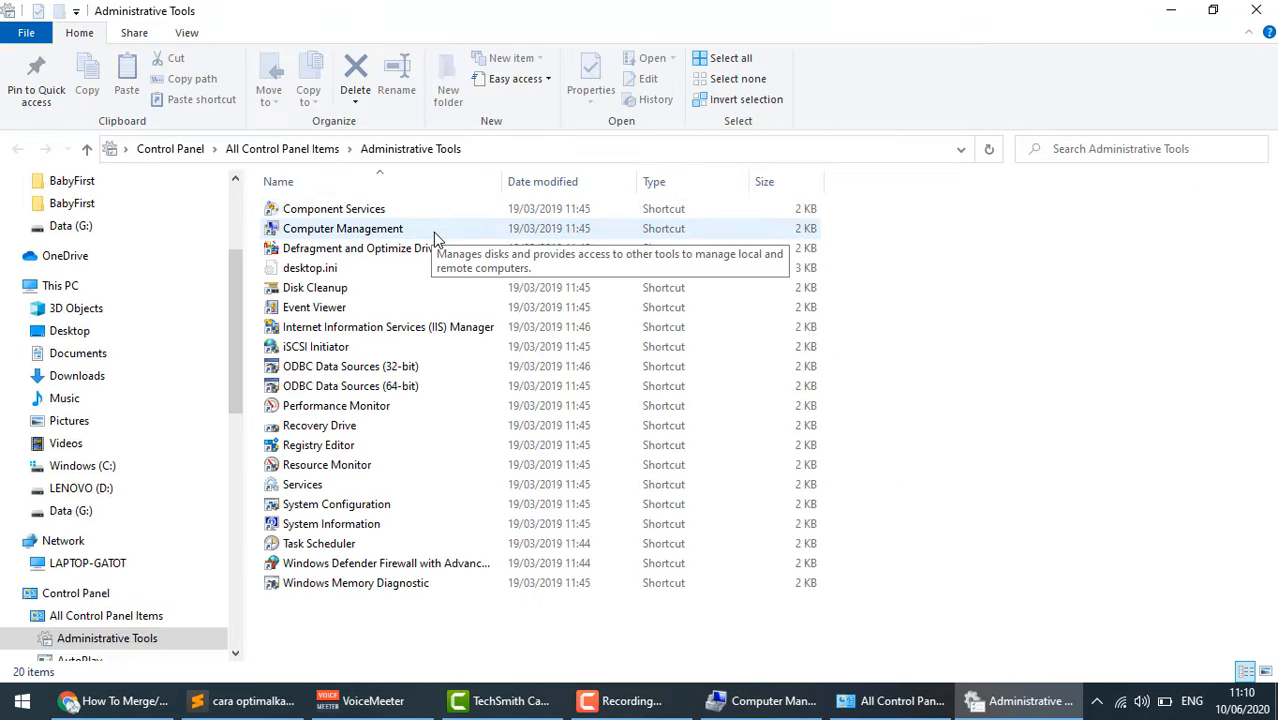
- Open another Computer Management window from Administrative Tools and close it
{"action": "double_click", "coordinate": [340, 228]}
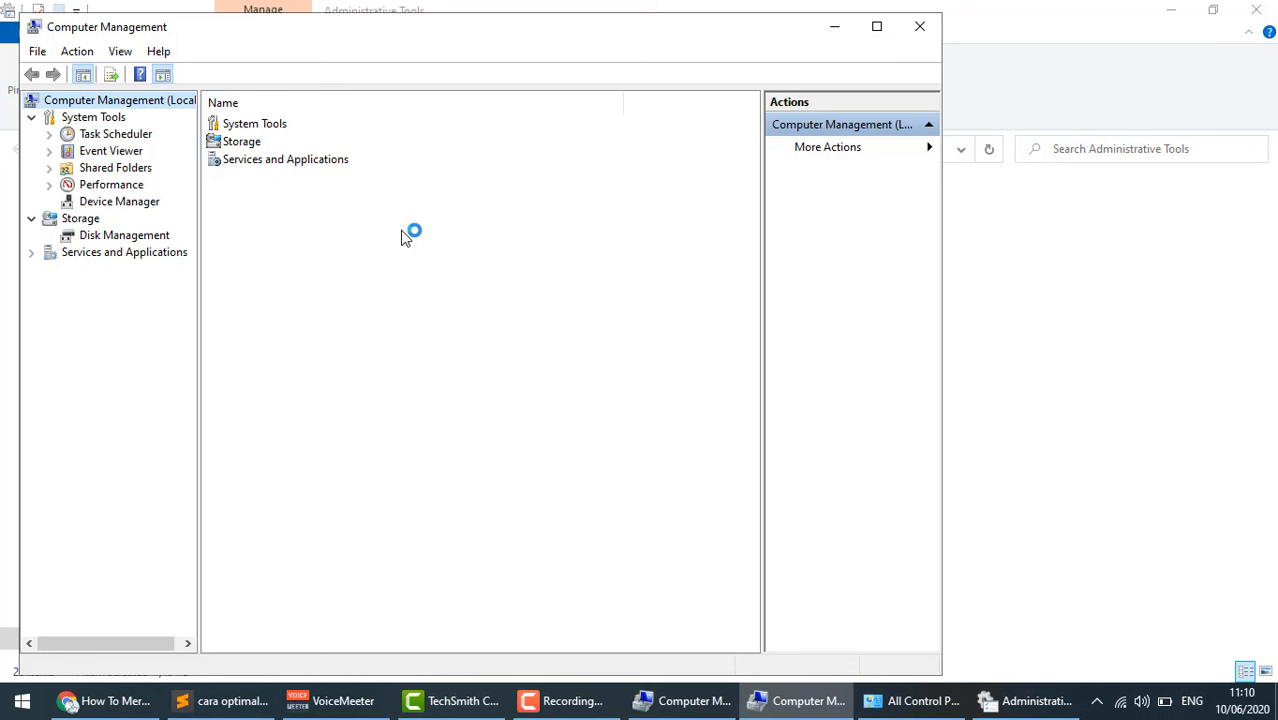
{"action": "left_click", "coordinate": [918, 26]}
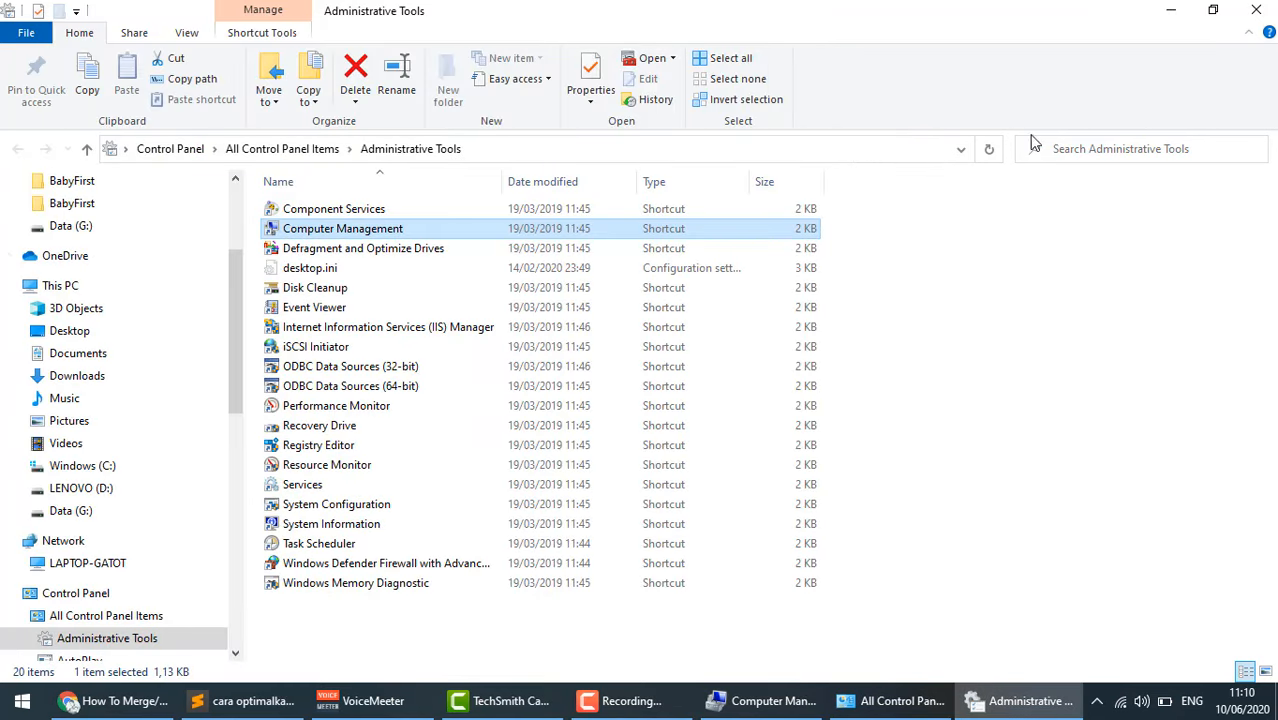
- Bring up Computer Management in a maximized window and show Disk Management
{"action": "left_click", "coordinate": [22, 700]}
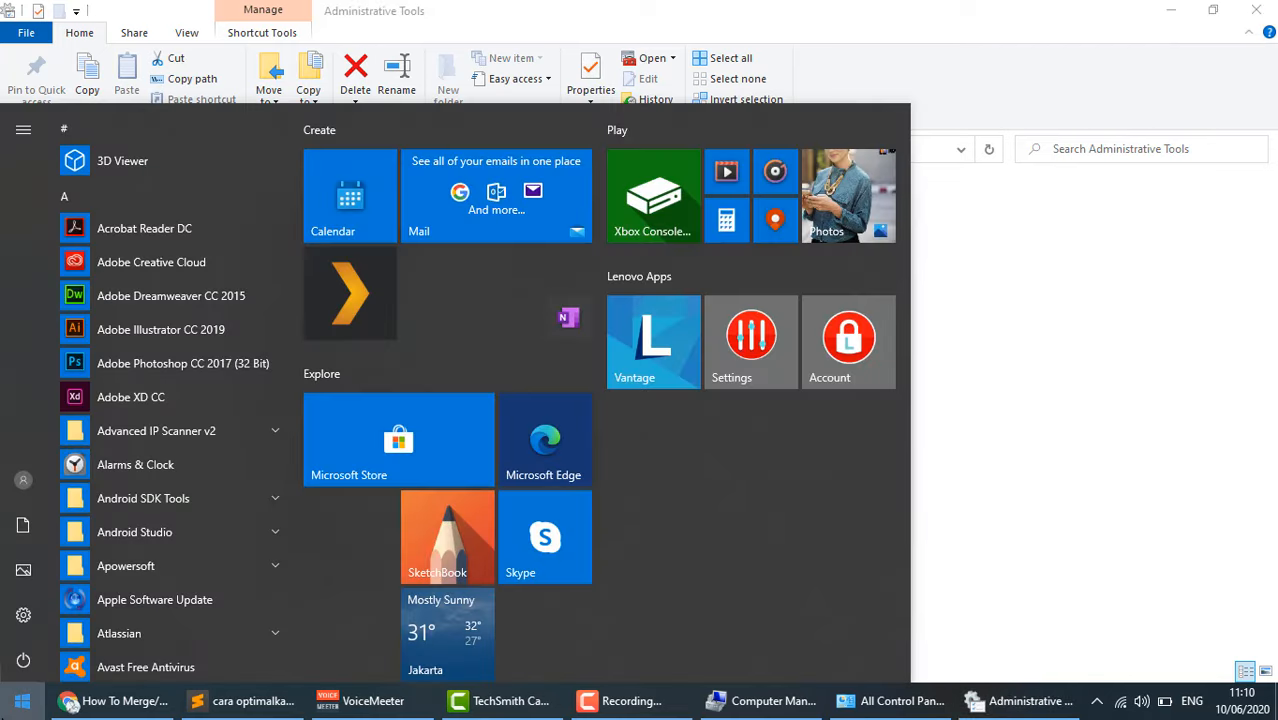
{"action": "type", "text": "manag"}
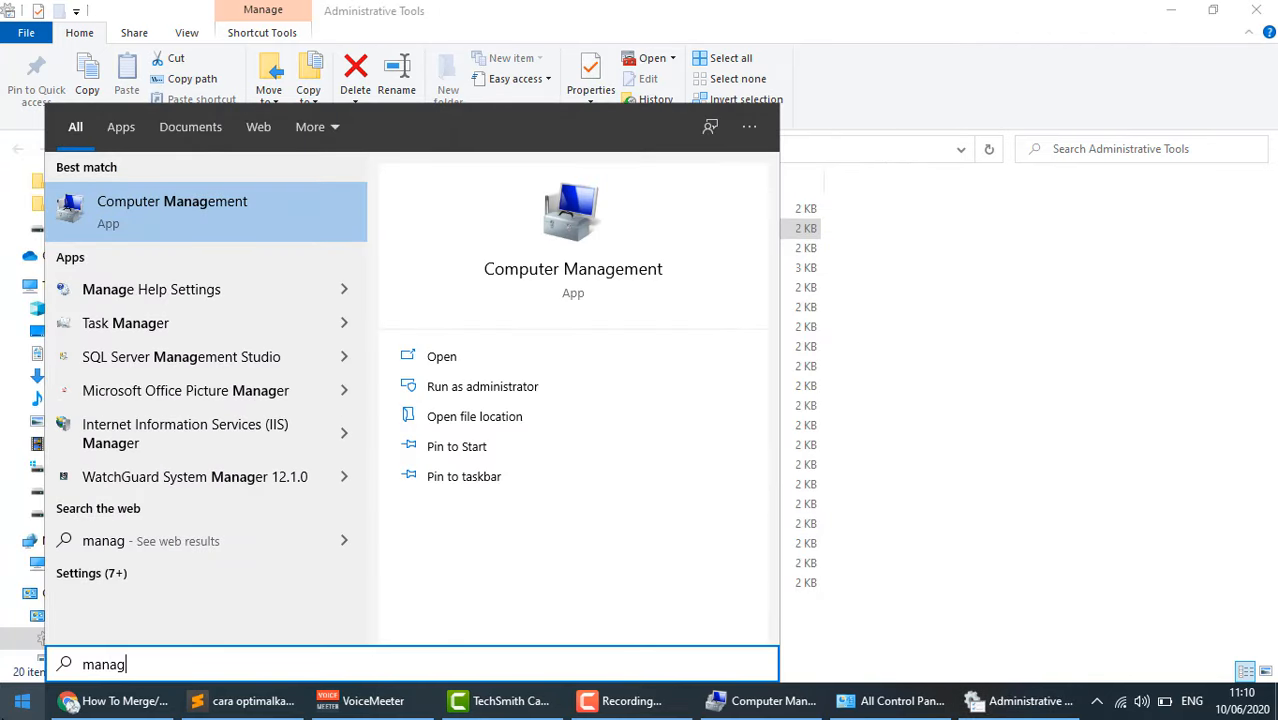
{"action": "left_click", "coordinate": [879, 358]}
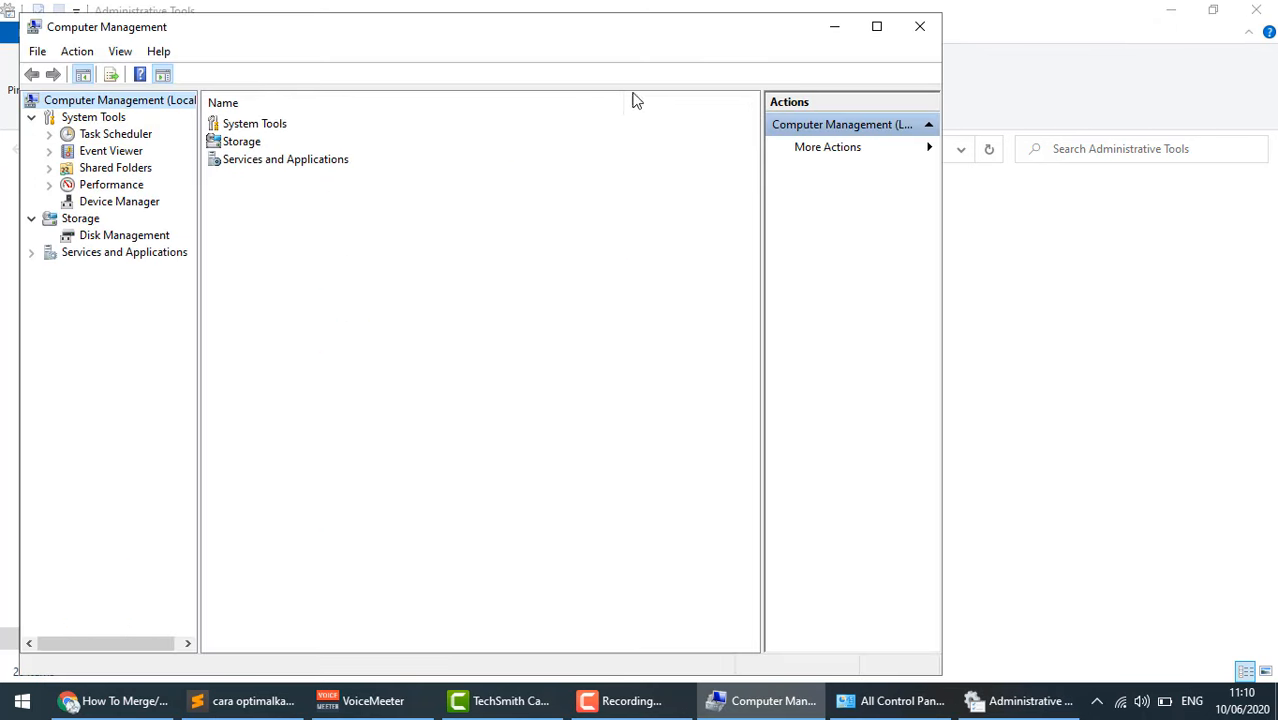
{"action": "left_click", "coordinate": [876, 26]}
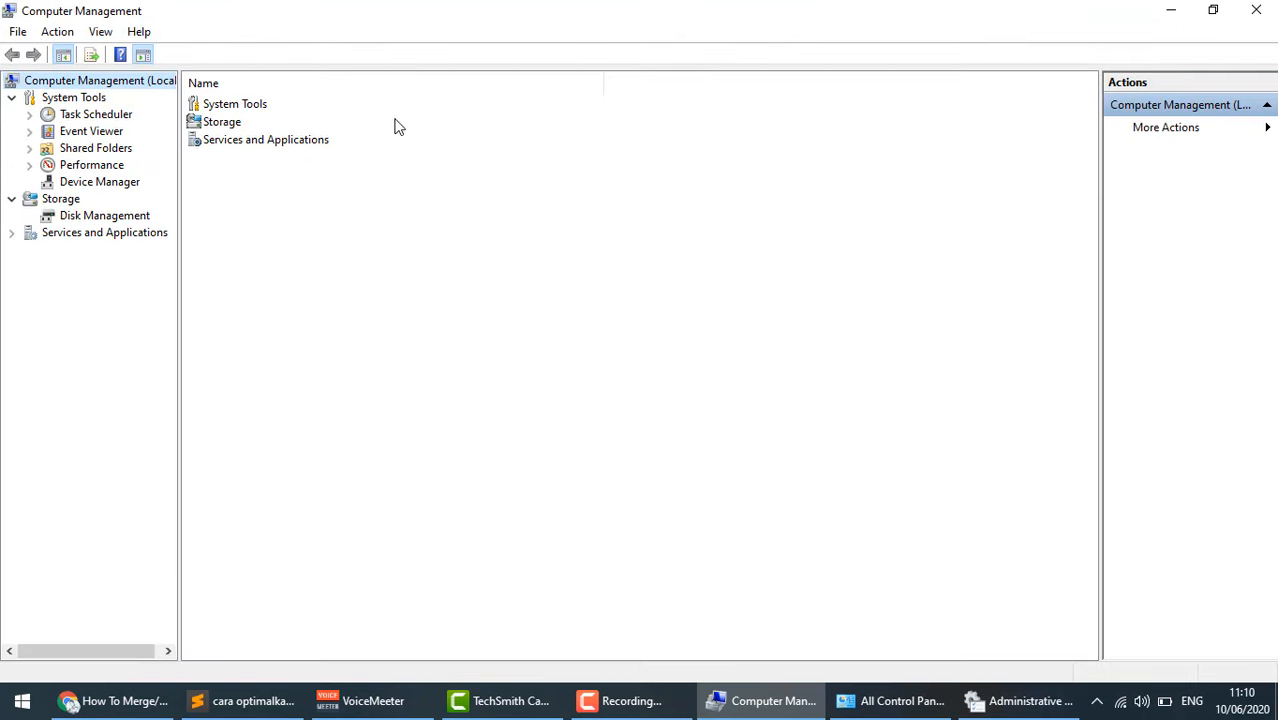
{"action": "left_click", "coordinate": [104, 217]}
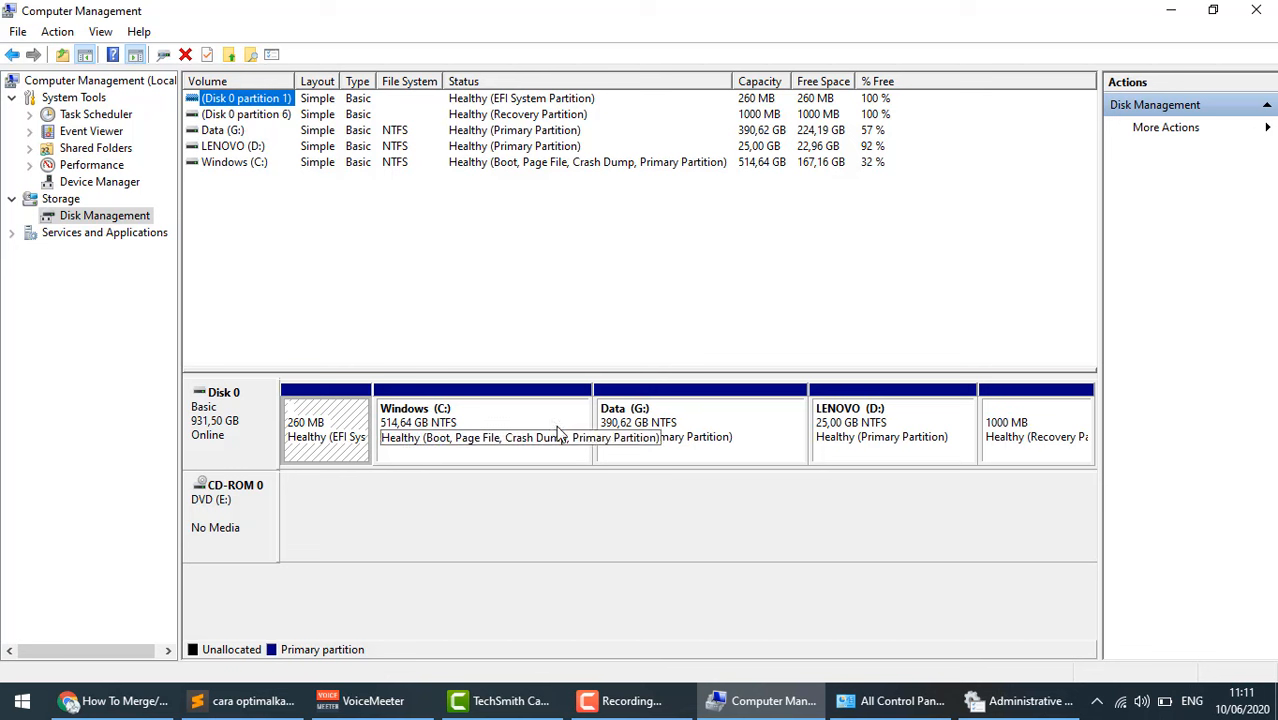
- Open the Shrink Volume settings for the Data (G:) partition on Disk 0
{"action": "left_click", "coordinate": [695, 434]}
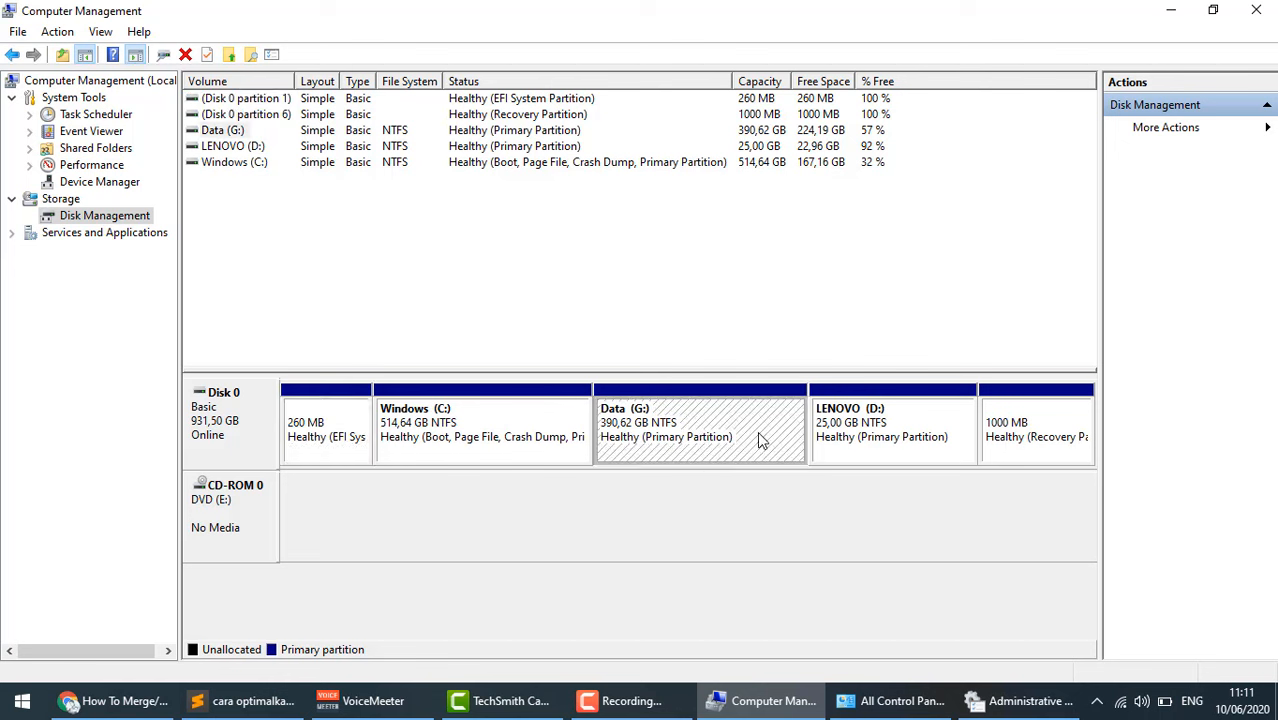
{"action": "left_click", "coordinate": [484, 428]}
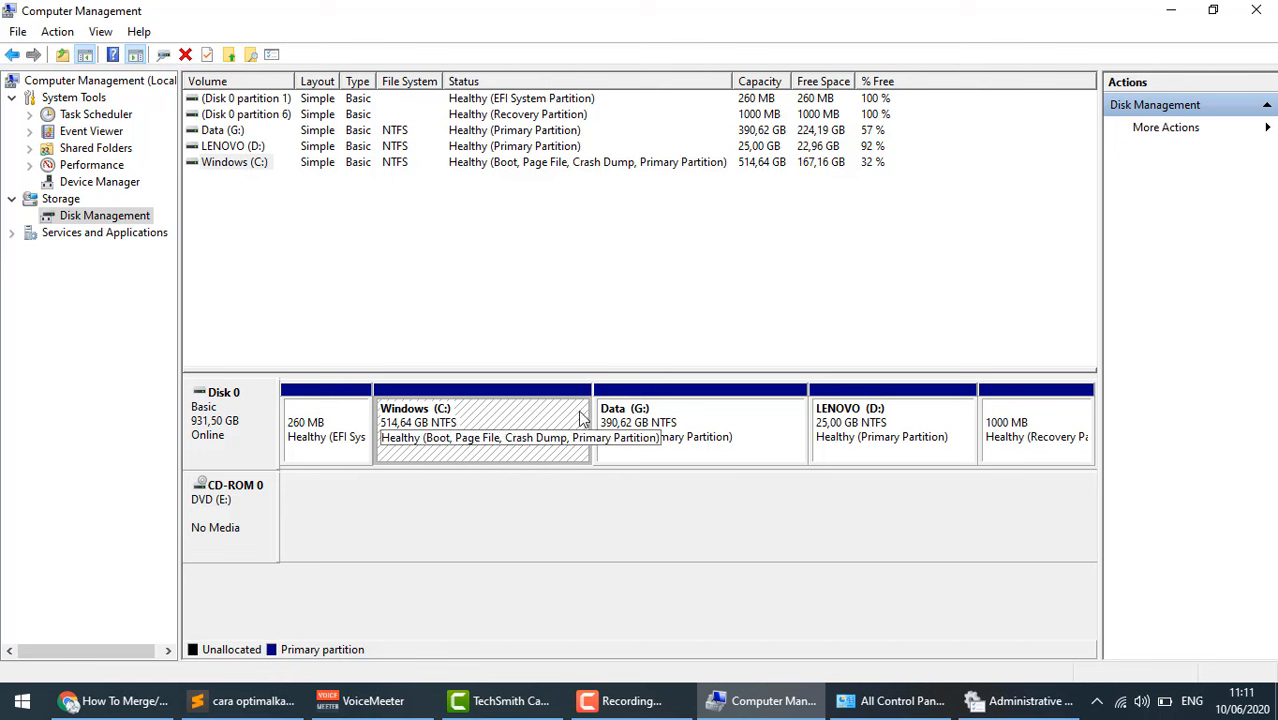
{"action": "left_click", "coordinate": [668, 437]}
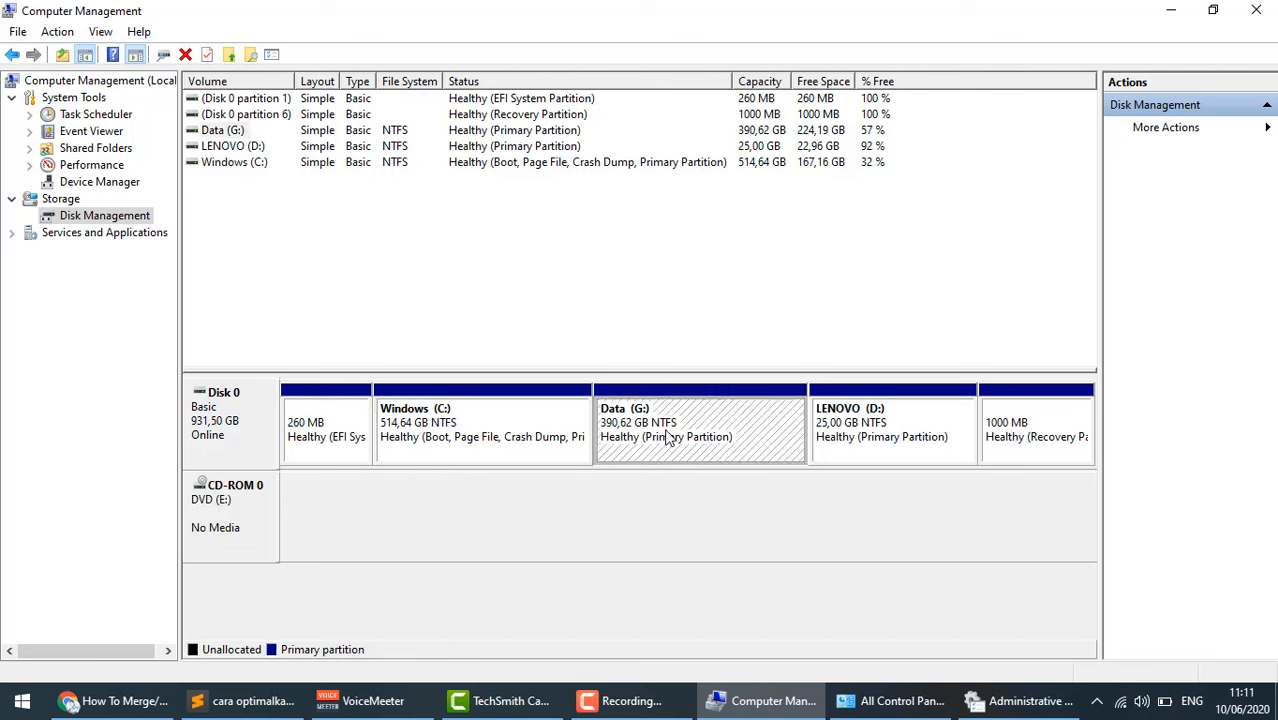
{"action": "left_click", "coordinate": [494, 436]}
{"action": "left_click", "coordinate": [688, 436]}
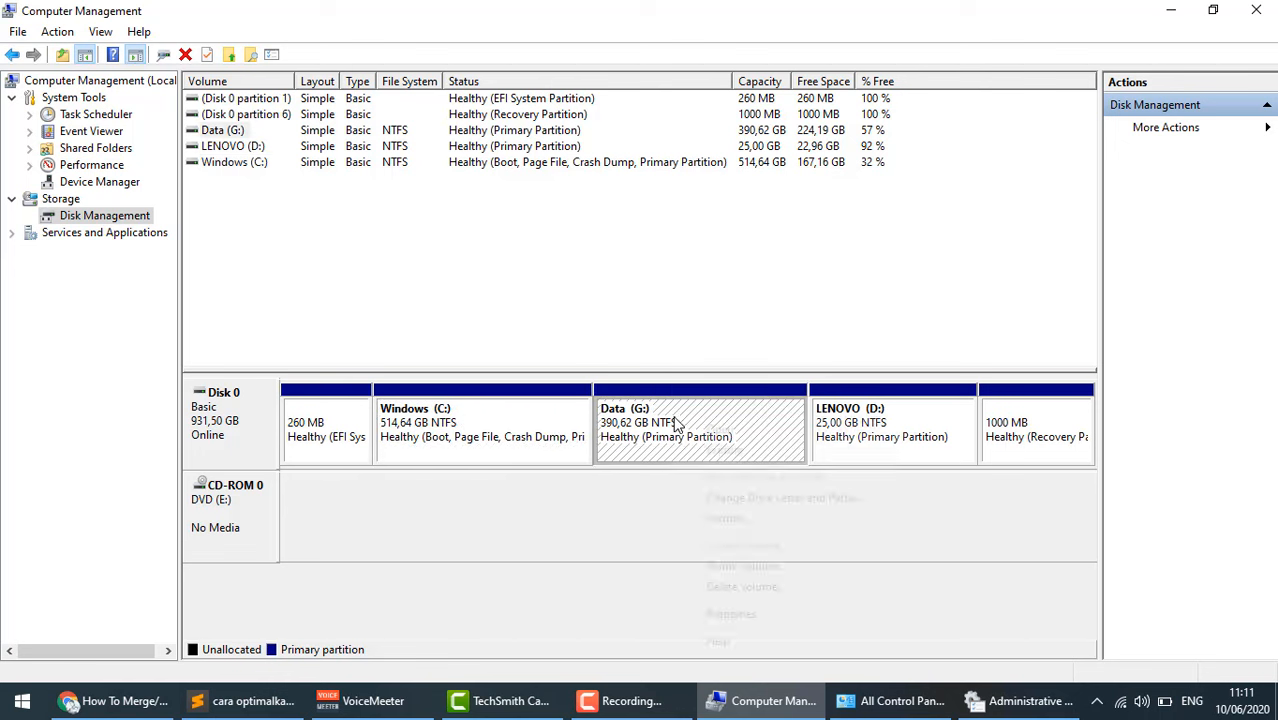
{"action": "right_click", "coordinate": [688, 436]}
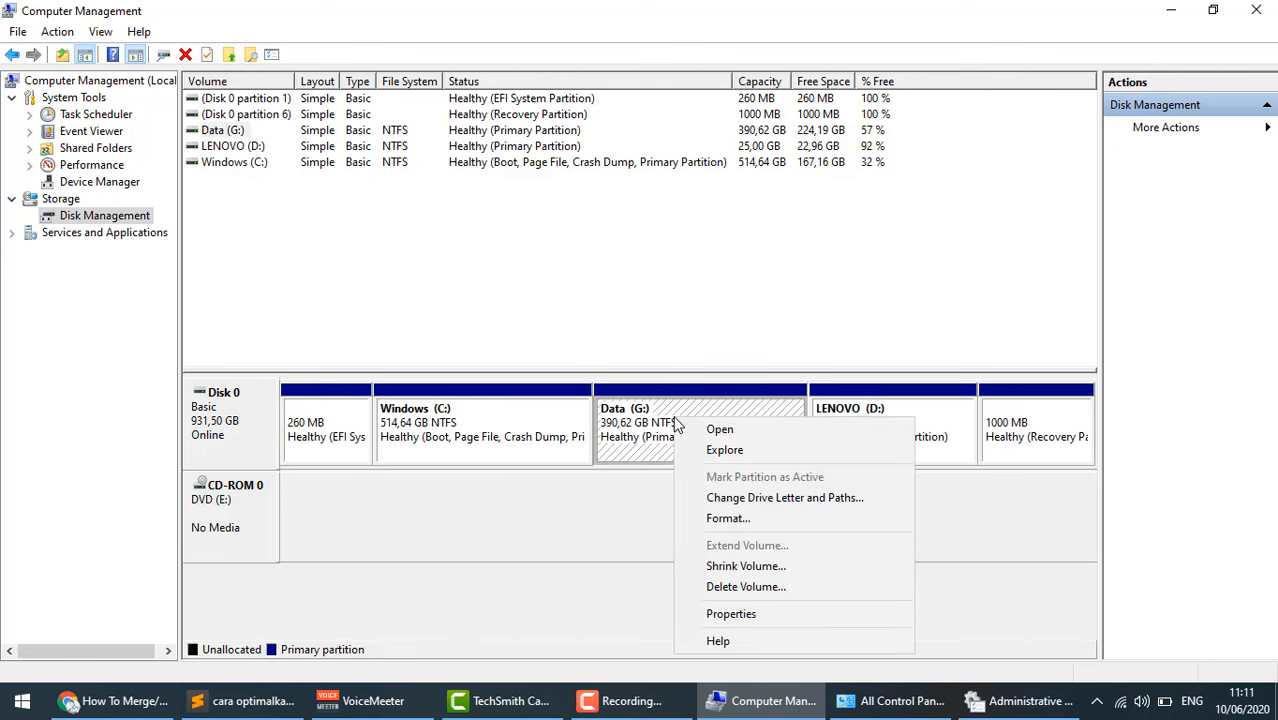
{"action": "left_click", "coordinate": [743, 566]}
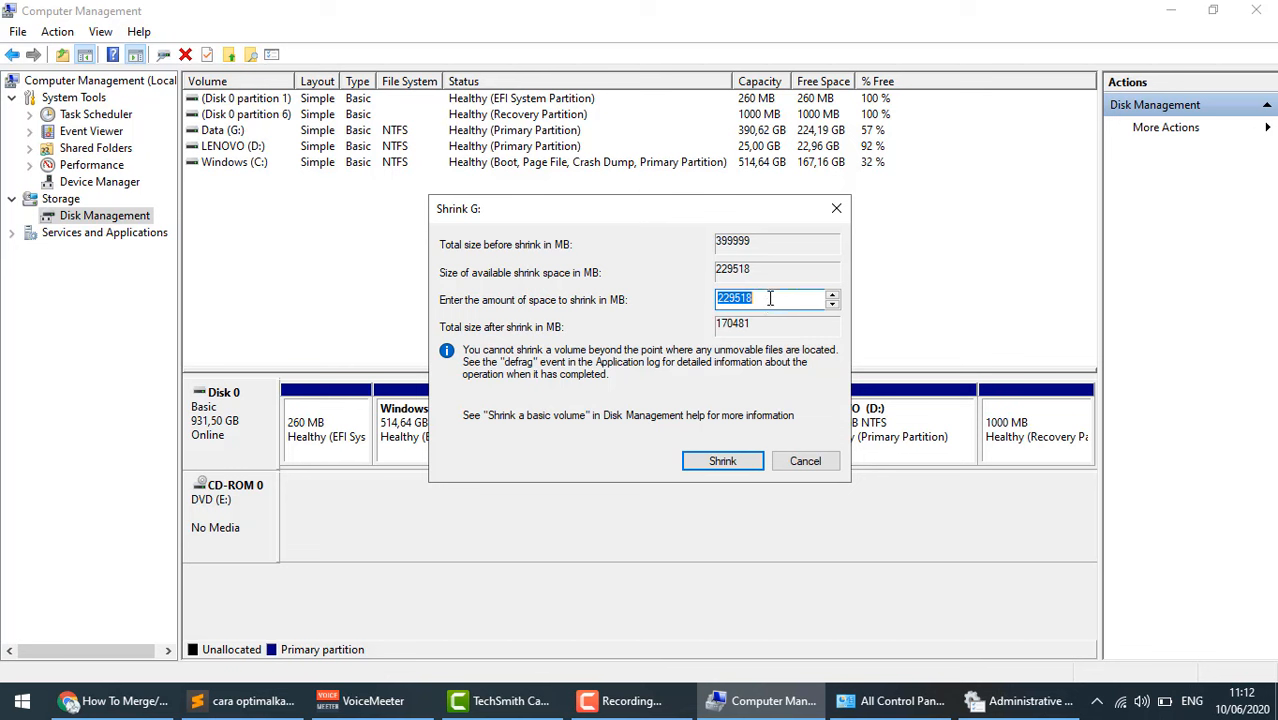
{"action": "type", "text": "10"}
{"action": "type", "text": "2"}
{"action": "type", "text": "4"}
{"action": "key", "text": "BackSpace"}
{"action": "key", "text": "BackSpace"}
{"action": "key", "text": "BackSpace"}
{"action": "key", "text": "BackSpace"}
- Set the amount of space to shrink to 2024 MB and shrink volume G:
{"action": "type", "text": "1024"}
{"action": "key", "text": "Left"}
{"action": "key", "text": "Left"}
{"action": "key", "text": "Left"}
{"action": "type", "text": "0"}
{"action": "key", "text": "BackSpace"}
{"action": "key", "text": "BackSpace"}
{"action": "type", "text": "1"}
{"action": "key", "text": "BackSpace"}
{"action": "type", "text": "2"}
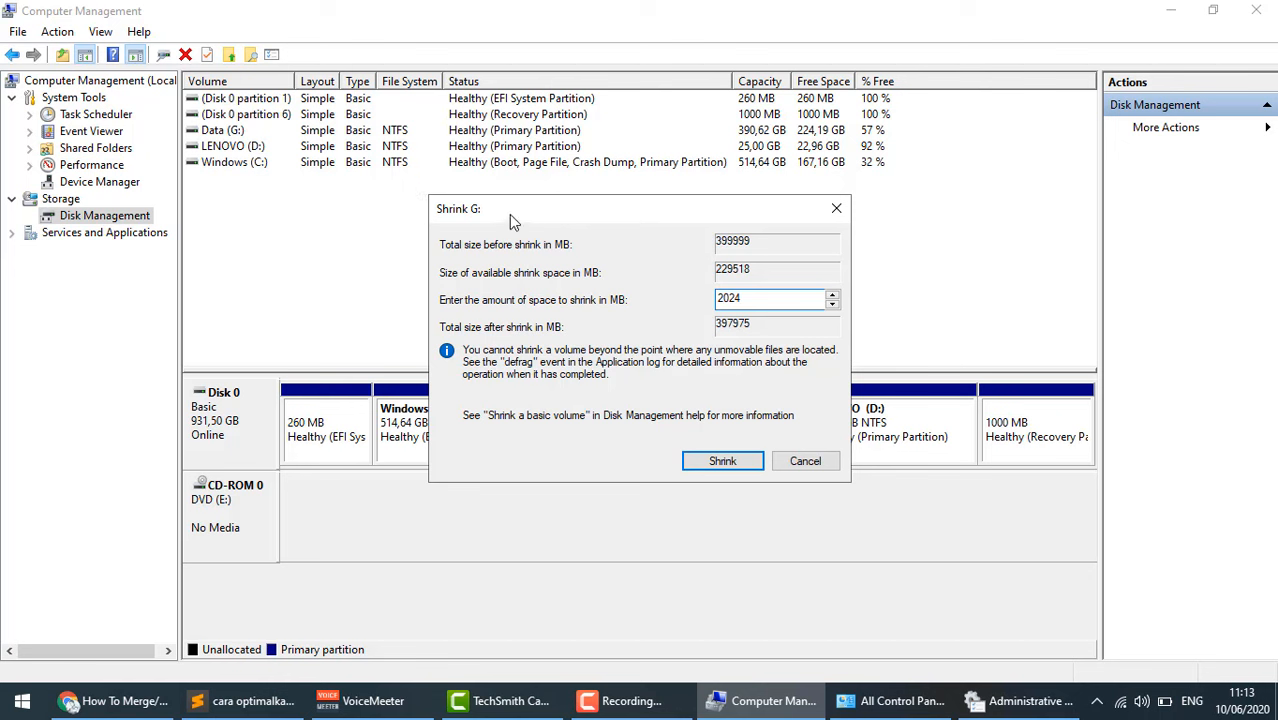
{"action": "left_click", "coordinate": [722, 462]}
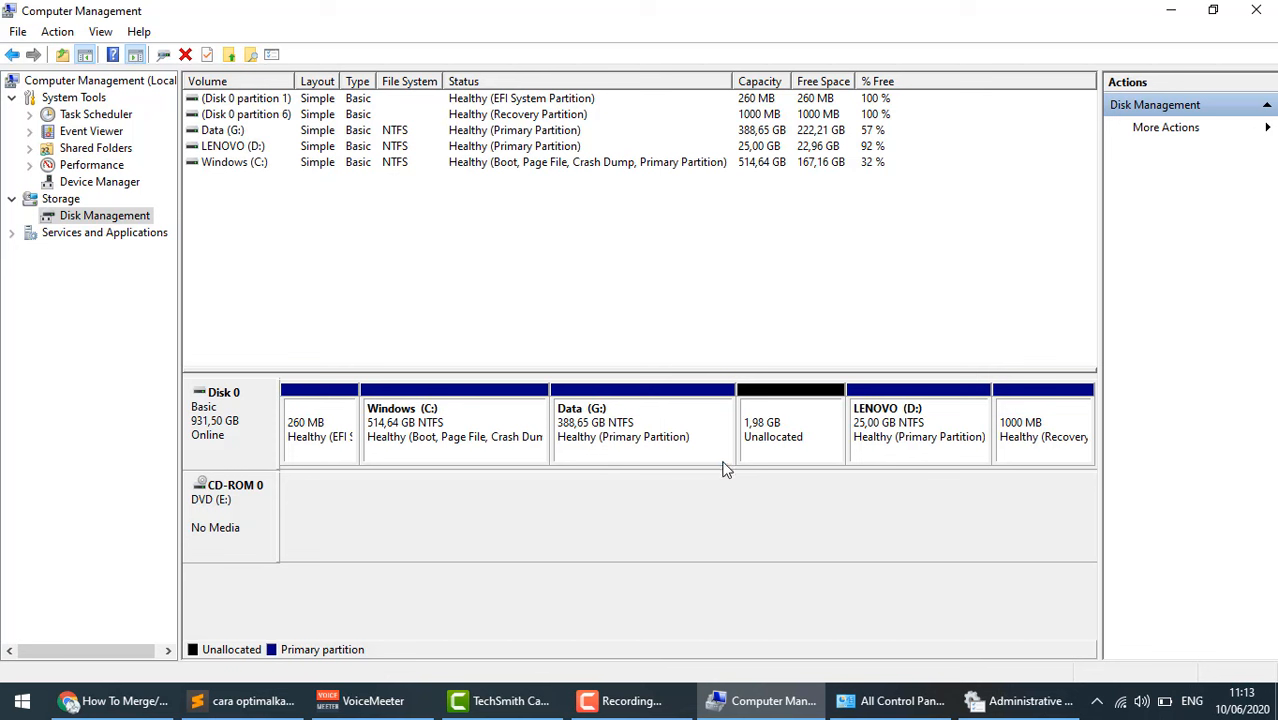
- Select the unallocated space on Disk 0 and examine the drives listed in This PC in File Explorer
{"action": "left_click", "coordinate": [805, 430]}
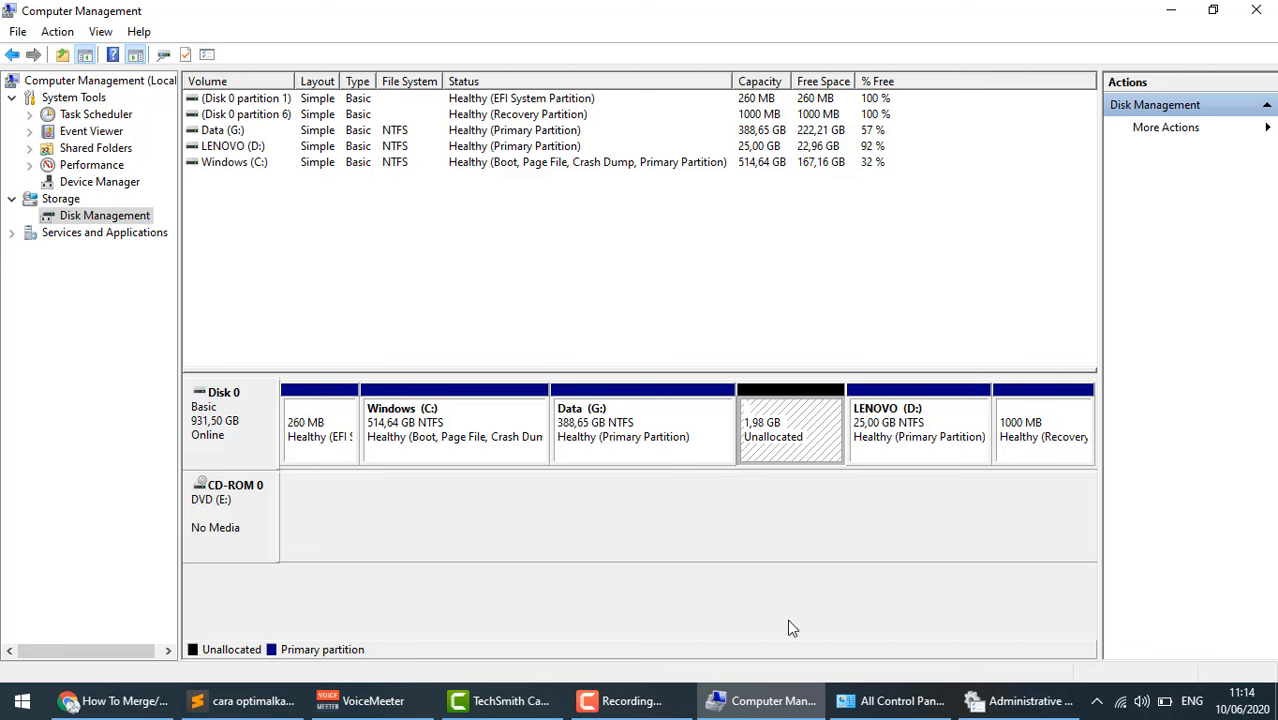
{"action": "left_click", "coordinate": [1010, 701]}
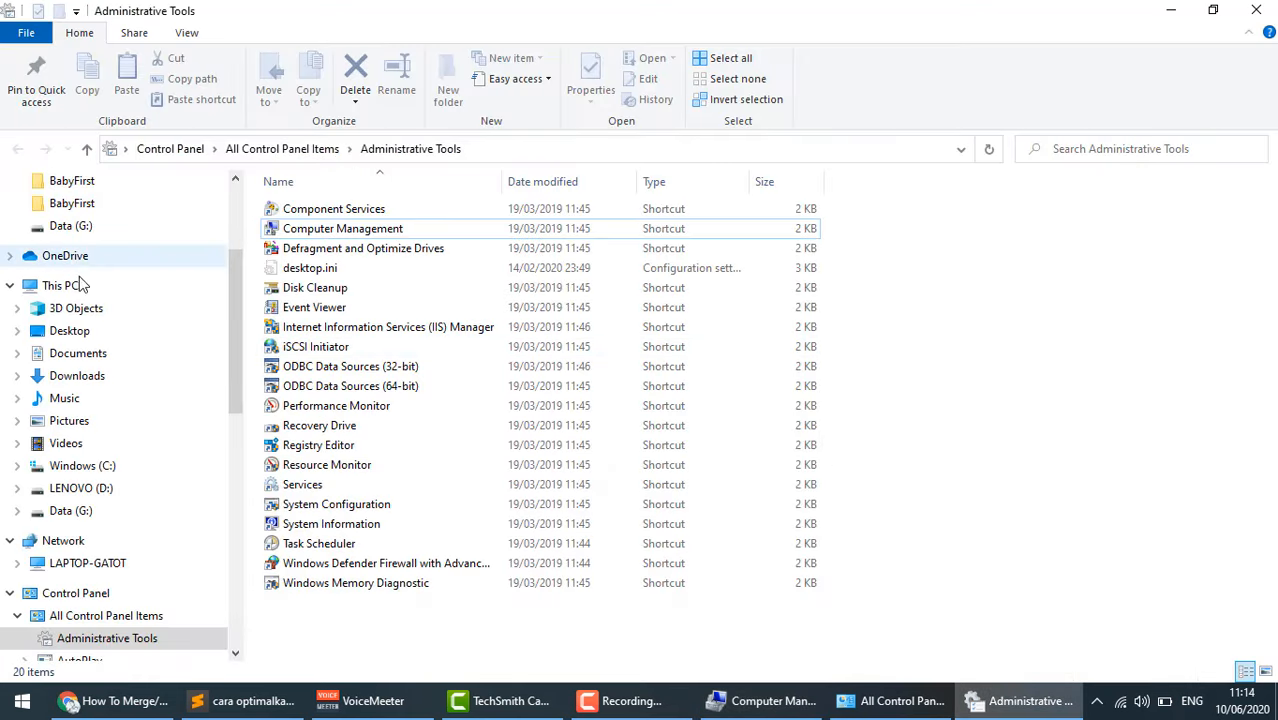
{"action": "left_click", "coordinate": [76, 287]}
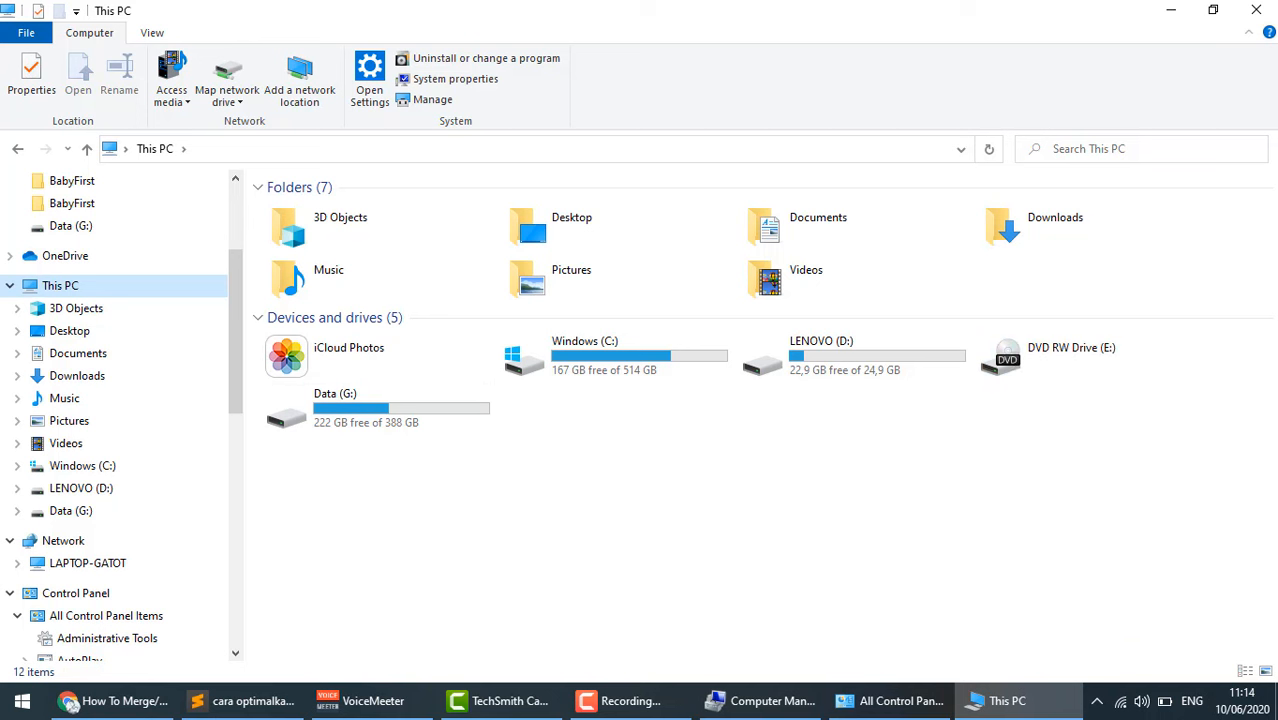
- Start a new simple volume in the unallocated space on Disk 0 in Computer Management, with a size of 2024 MB
{"action": "left_click", "coordinate": [748, 706]}
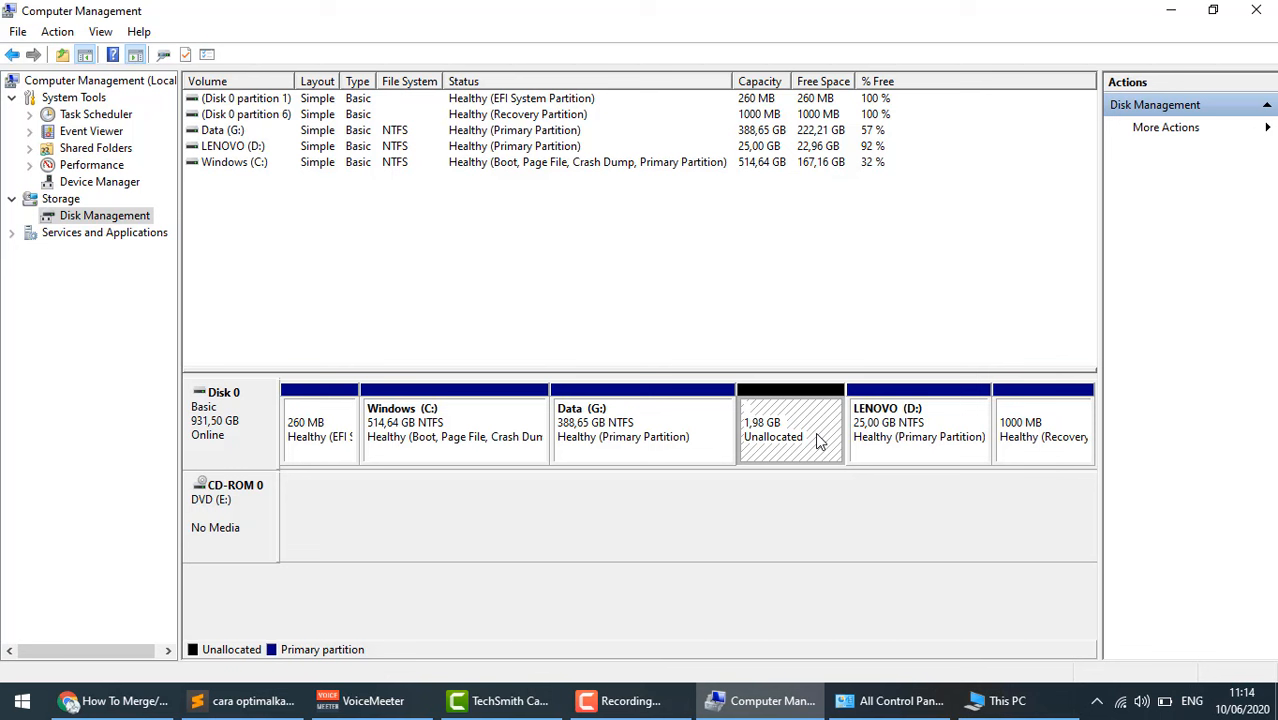
{"action": "right_click", "coordinate": [798, 430]}
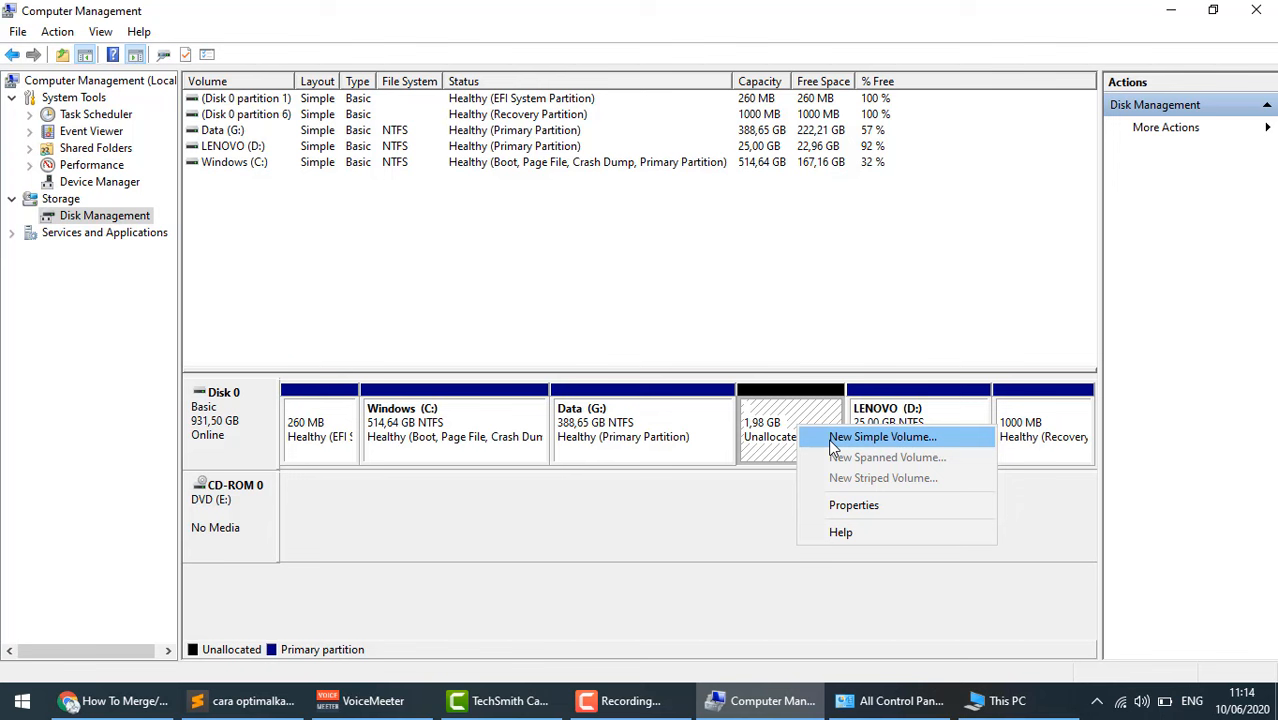
{"action": "left_click", "coordinate": [830, 440]}
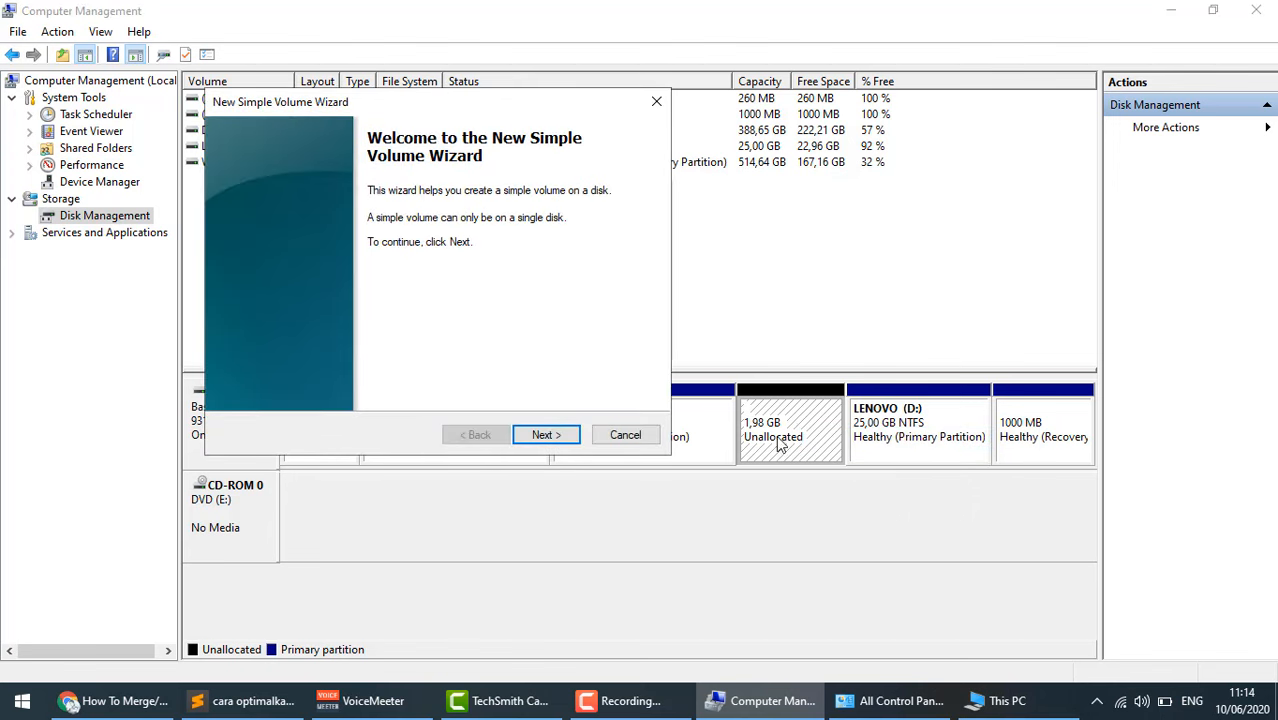
{"action": "left_click", "coordinate": [554, 441]}
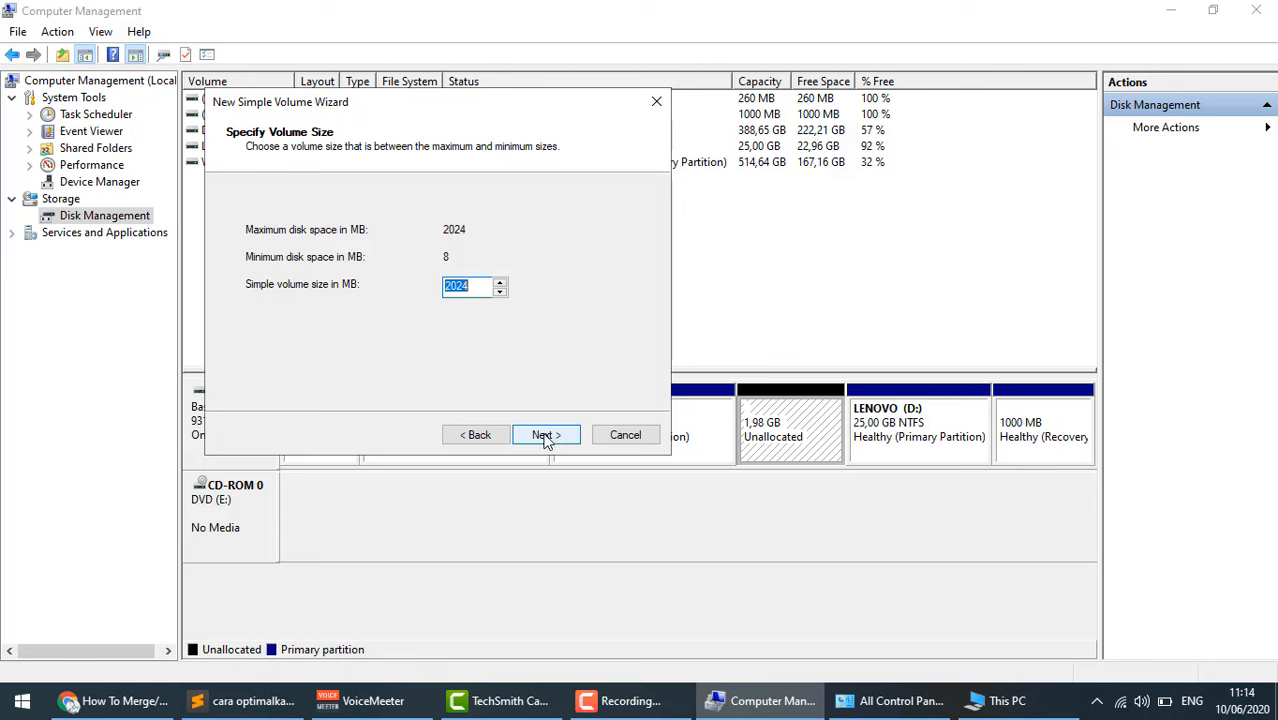
{"action": "left_click", "coordinate": [545, 440]}
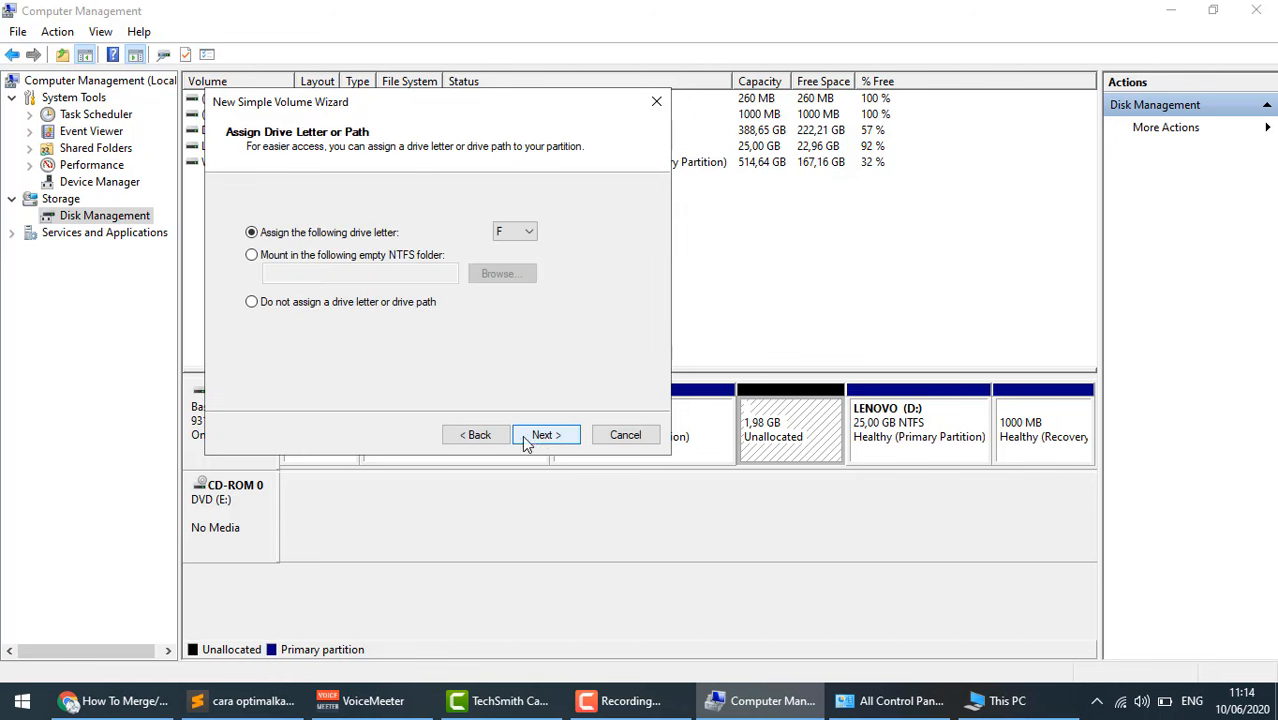
- Review the available drive letters and assign letter F to the new volume
{"action": "left_click", "coordinate": [530, 233]}
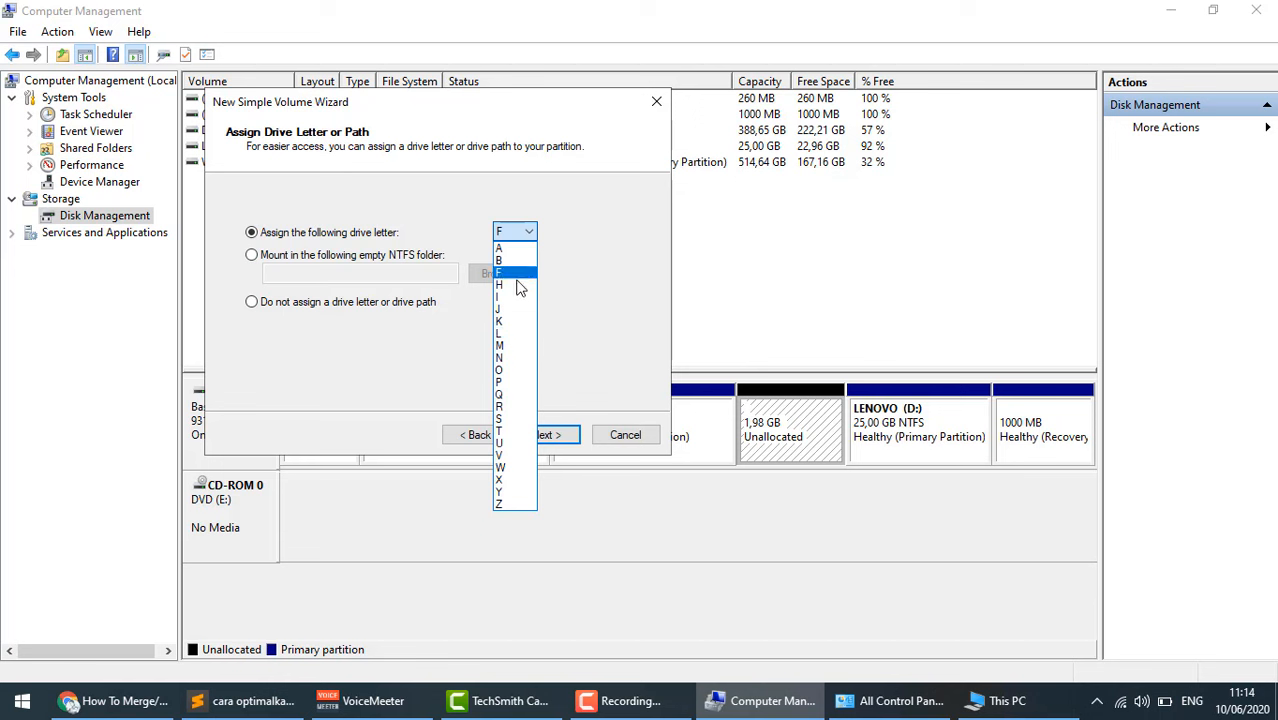
{"action": "left_click", "coordinate": [594, 243]}
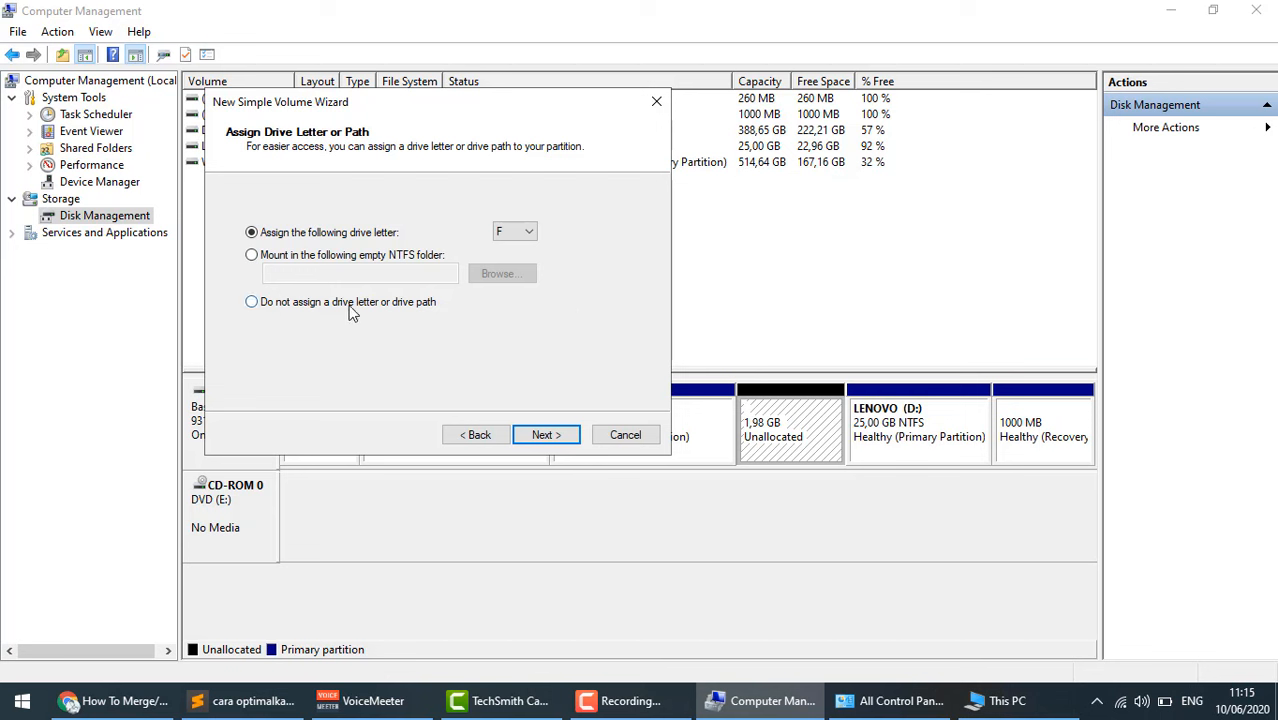
{"action": "left_click", "coordinate": [568, 440]}
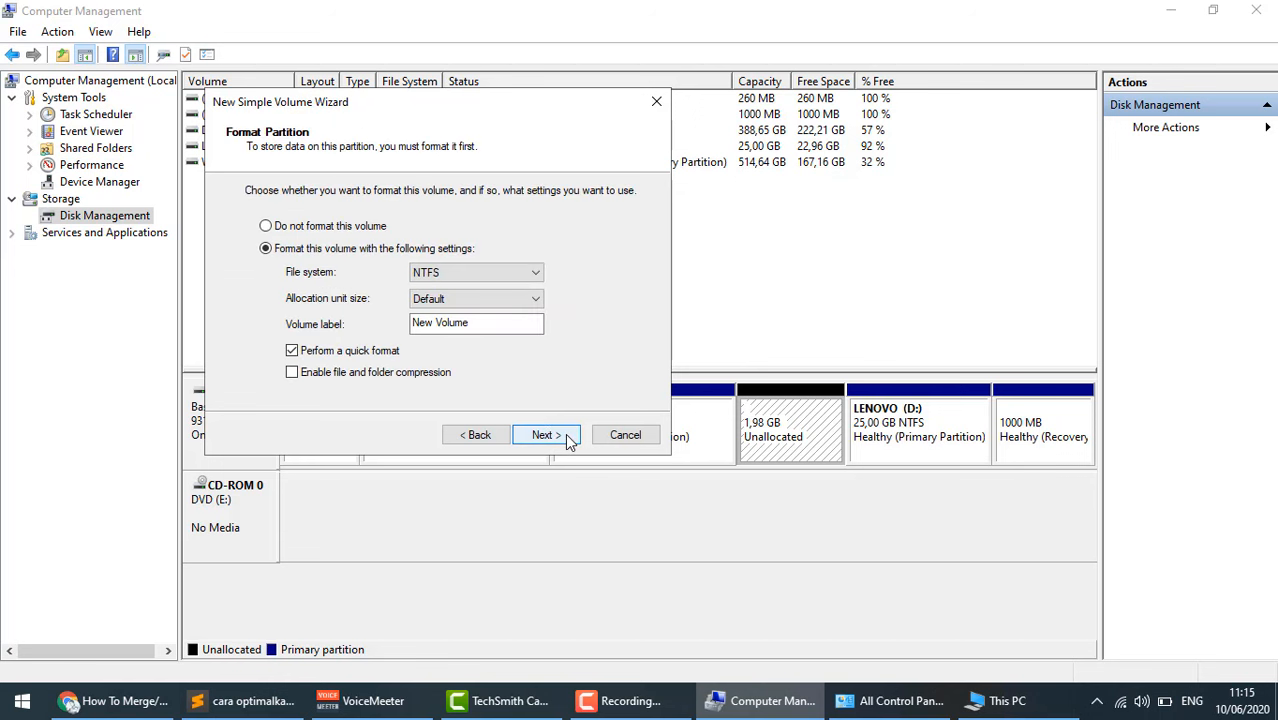
- Label the volume DATA BARU, set its file system to FAT32 with quick format, and create it
{"action": "left_click_drag", "start_coordinate": [520, 323], "coordinate": [371, 323]}
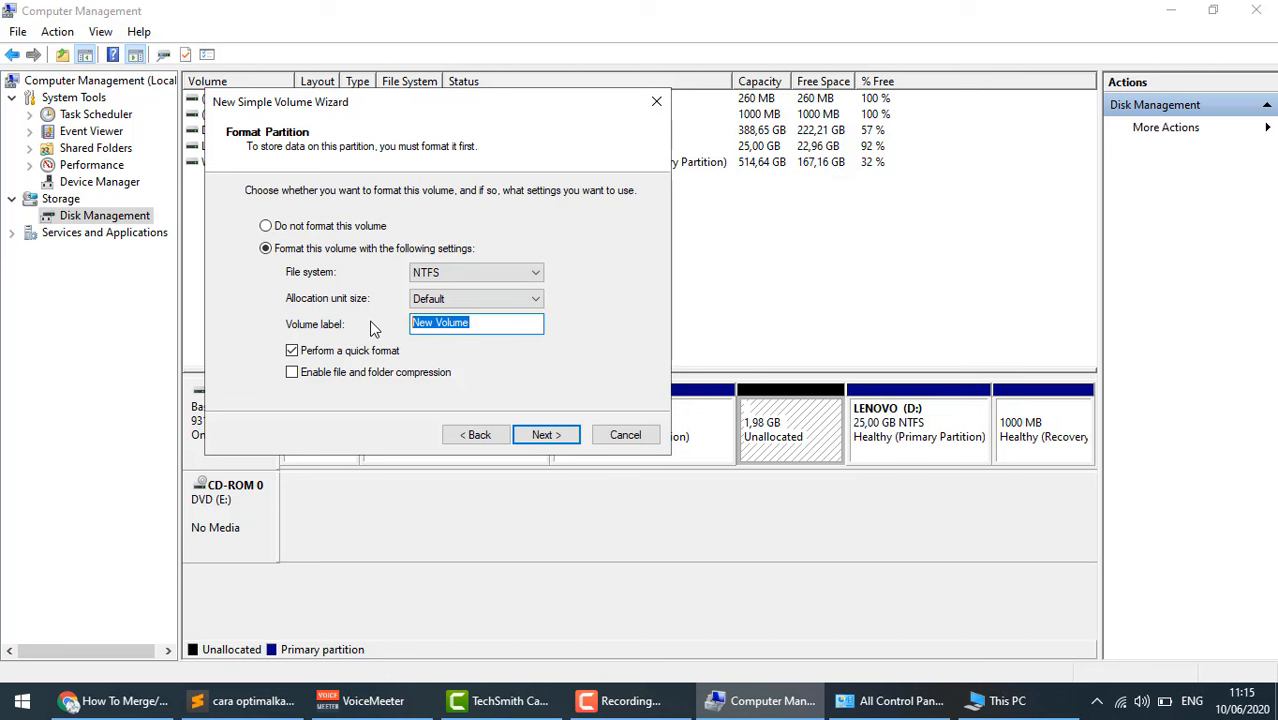
{"action": "type", "text": "DATA BARU"}
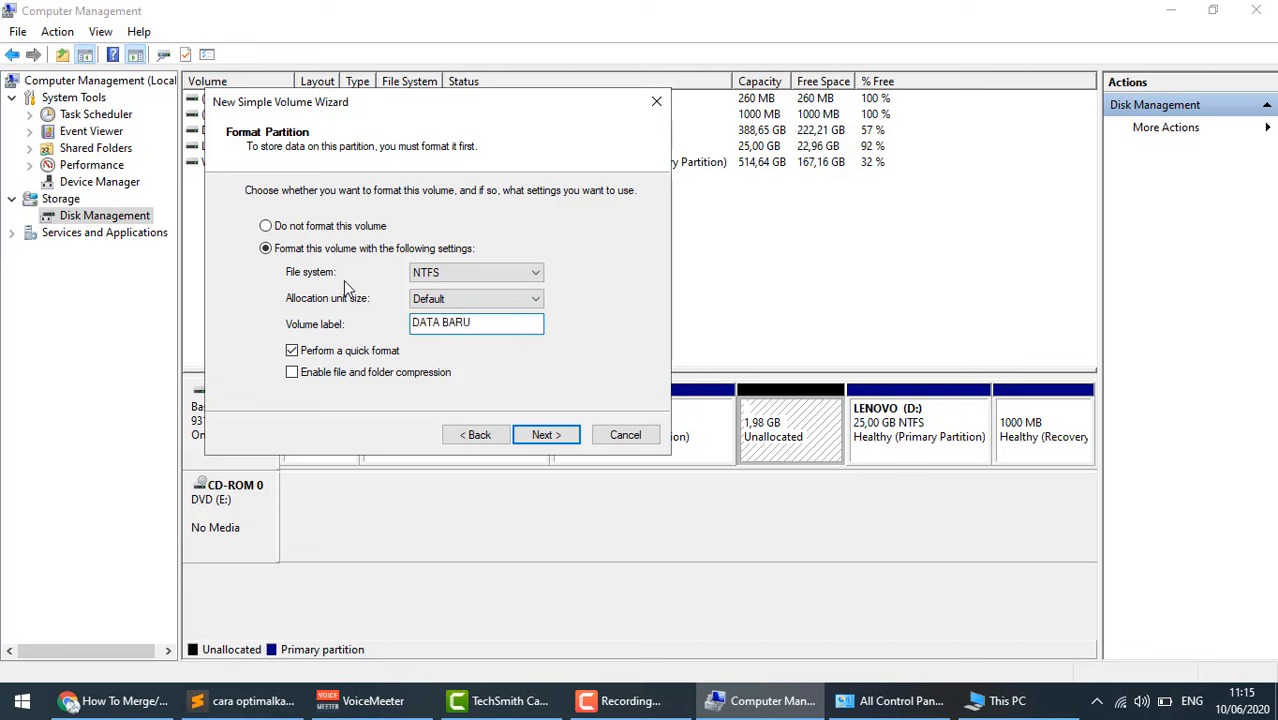
{"action": "left_click", "coordinate": [494, 272]}
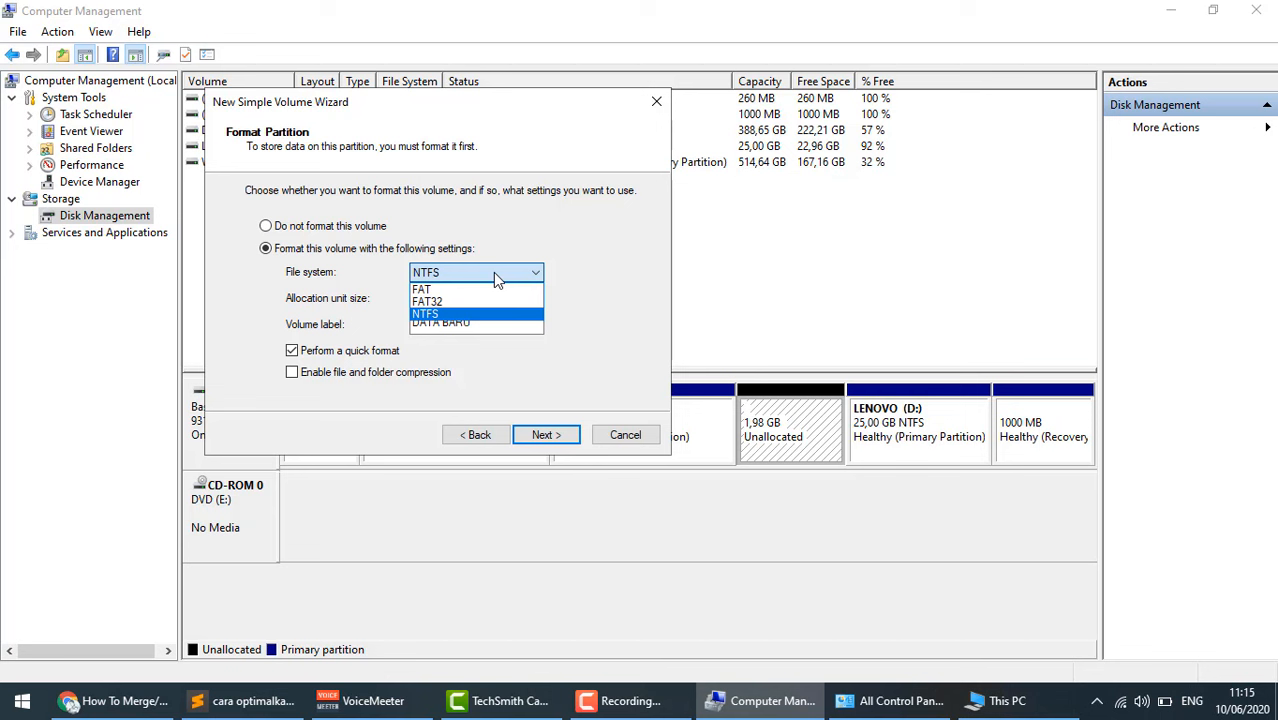
{"action": "left_click", "coordinate": [461, 301]}
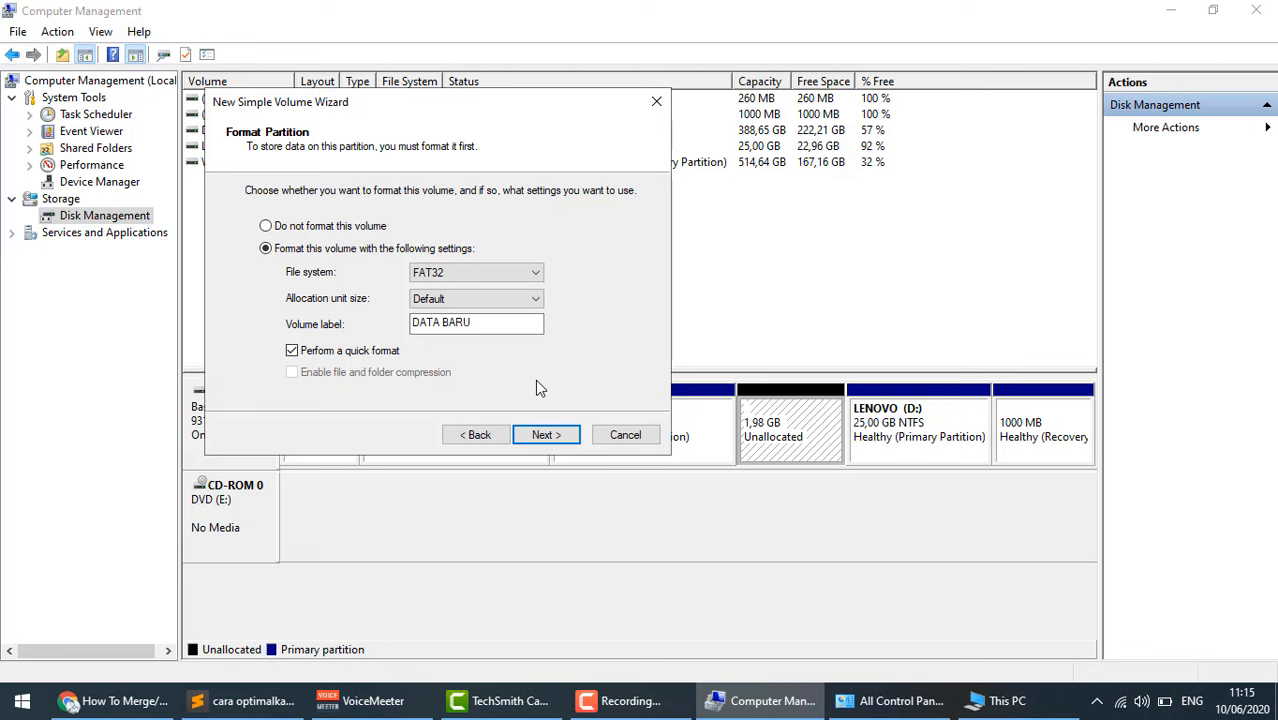
{"action": "left_click", "coordinate": [544, 436]}
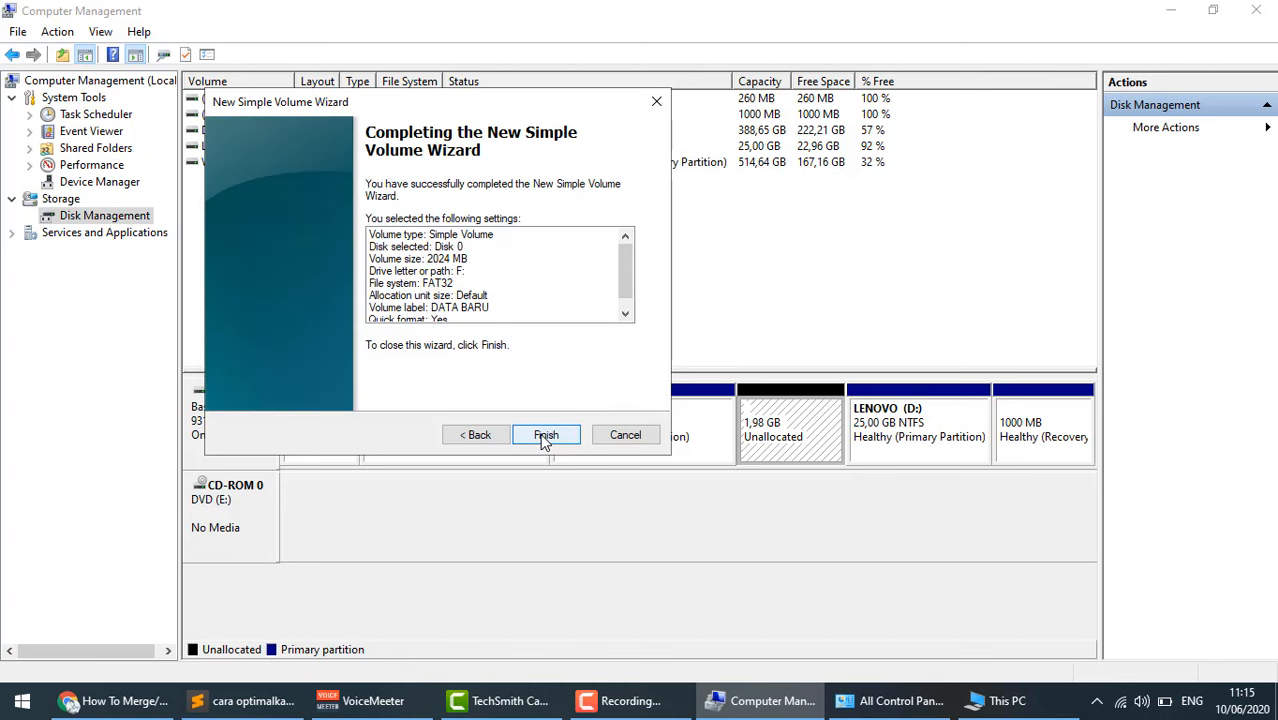
{"action": "left_click", "coordinate": [545, 436]}
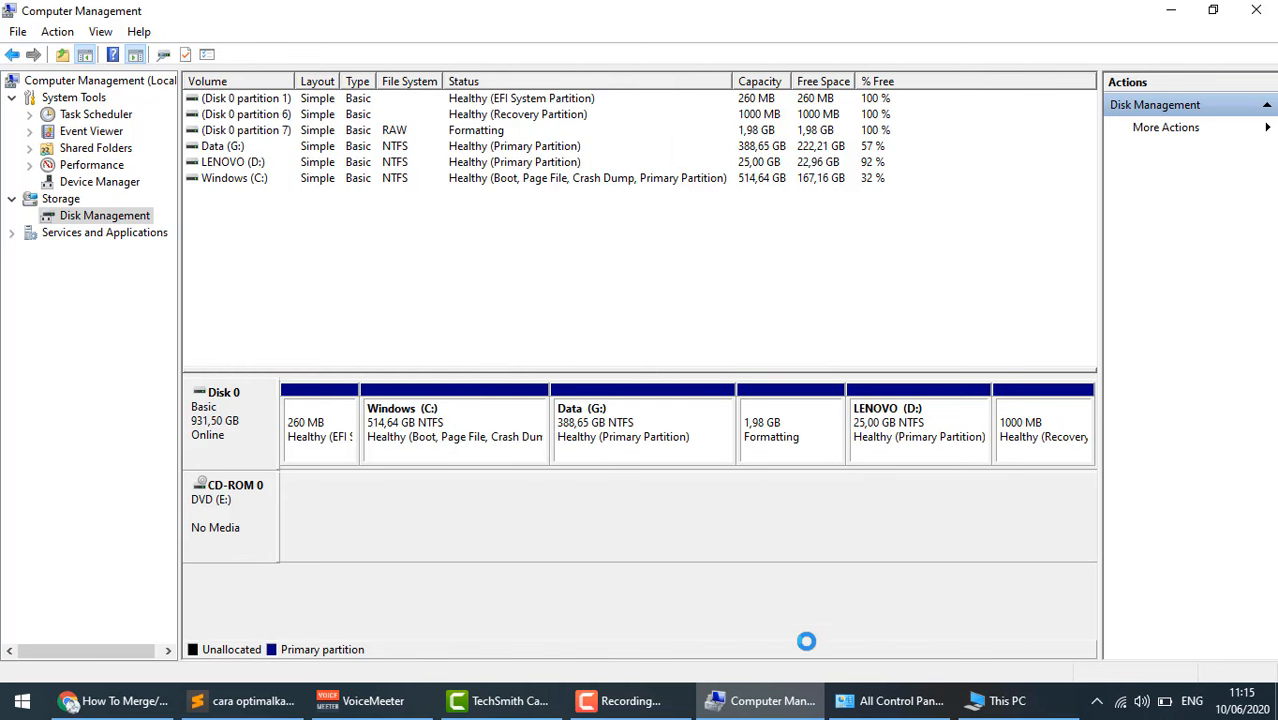
- Close the new volume's own window and open the DATA BARU (F:) drive from This PC in File Explorer
{"action": "double_click", "coordinate": [802, 438]}
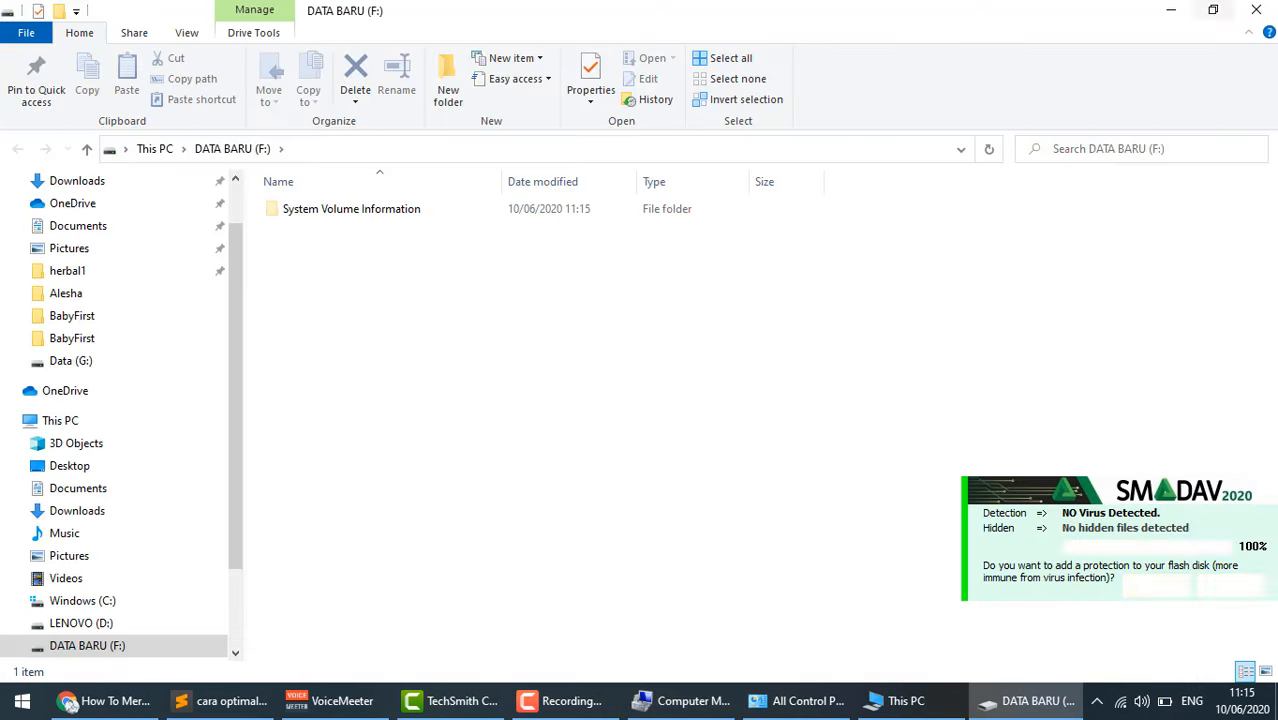
{"action": "left_click", "coordinate": [1262, 14]}
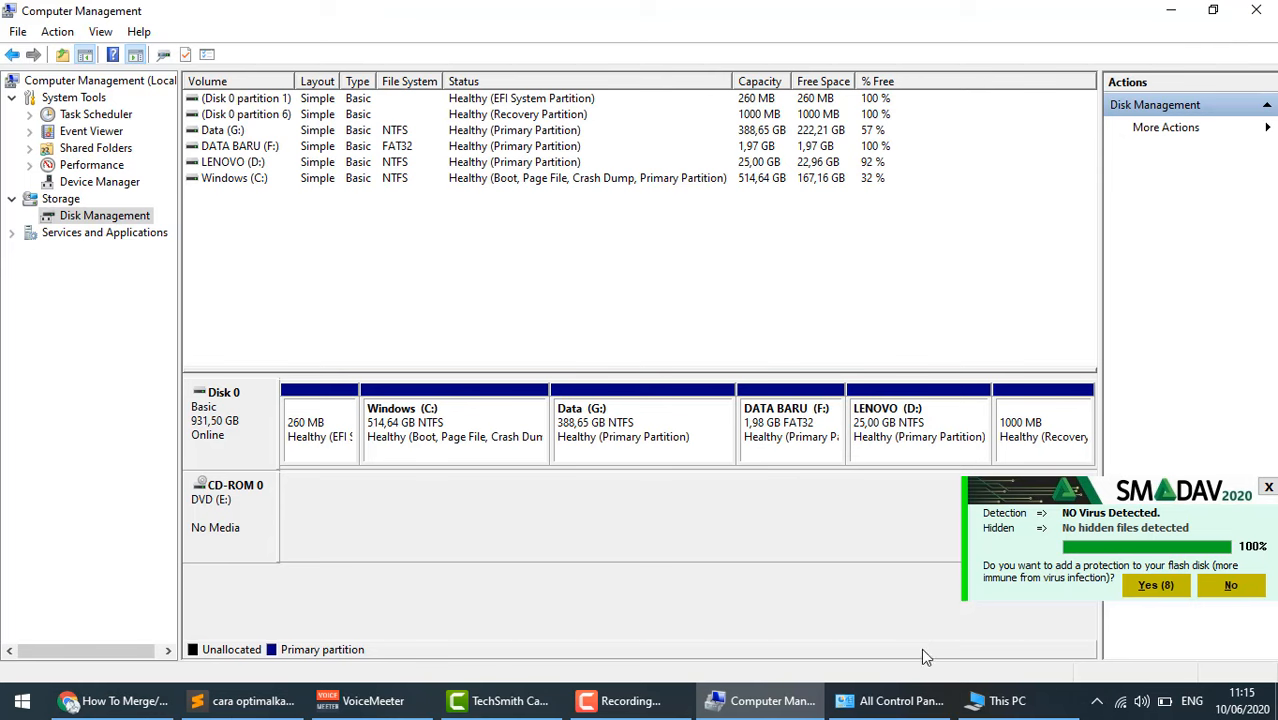
{"action": "mouse_move", "coordinate": [995, 712]}
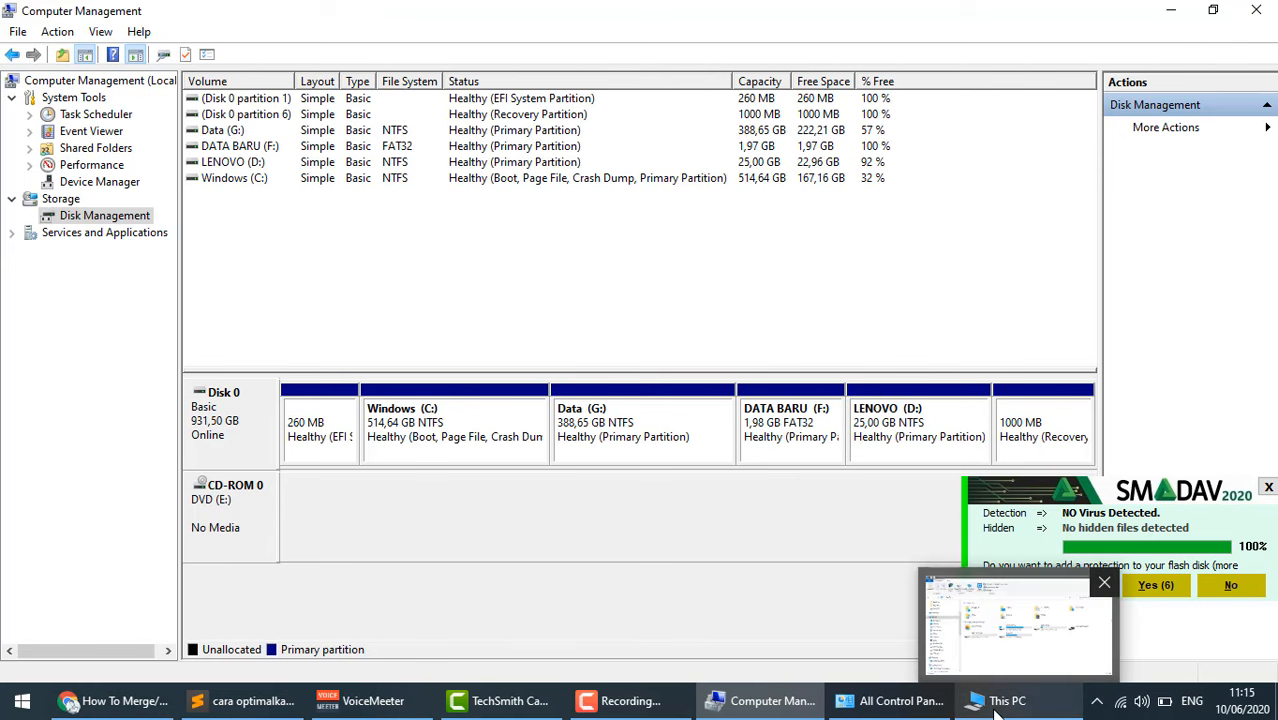
{"action": "left_click", "coordinate": [995, 705]}
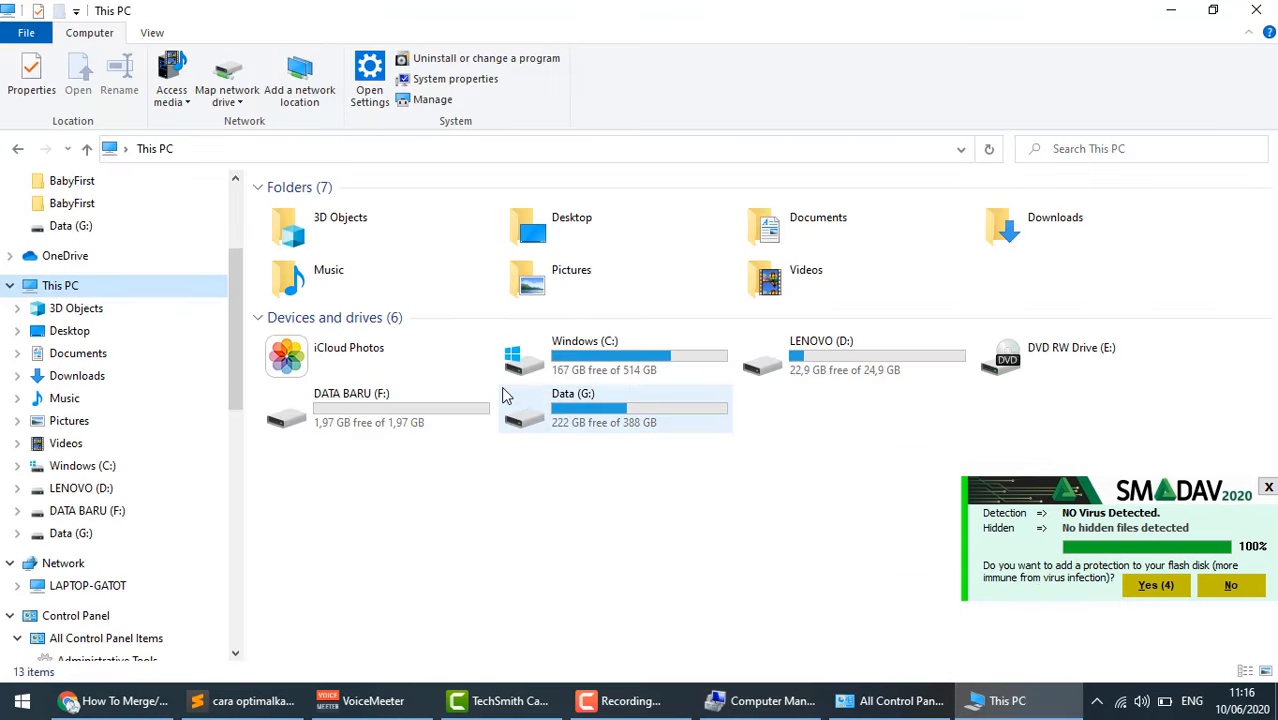
{"action": "double_click", "coordinate": [334, 404]}
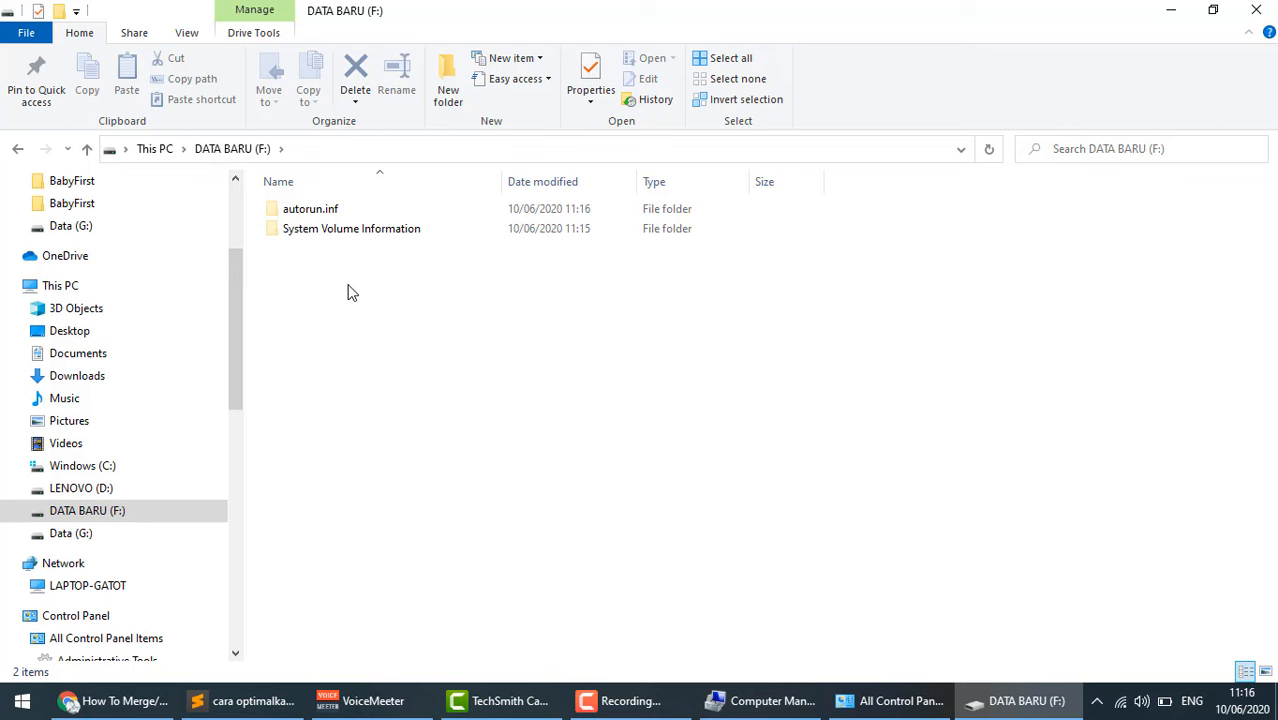
{"action": "left_click", "coordinate": [22, 700]}
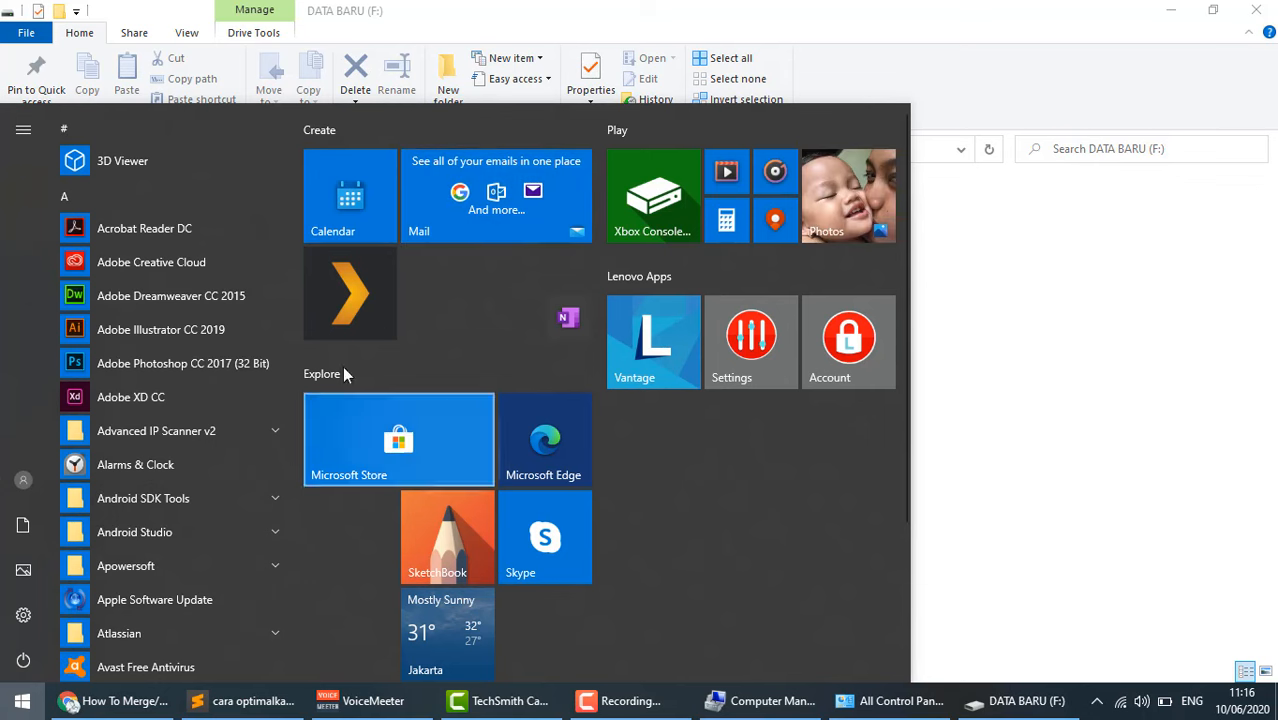
{"action": "left_click", "coordinate": [1015, 425]}
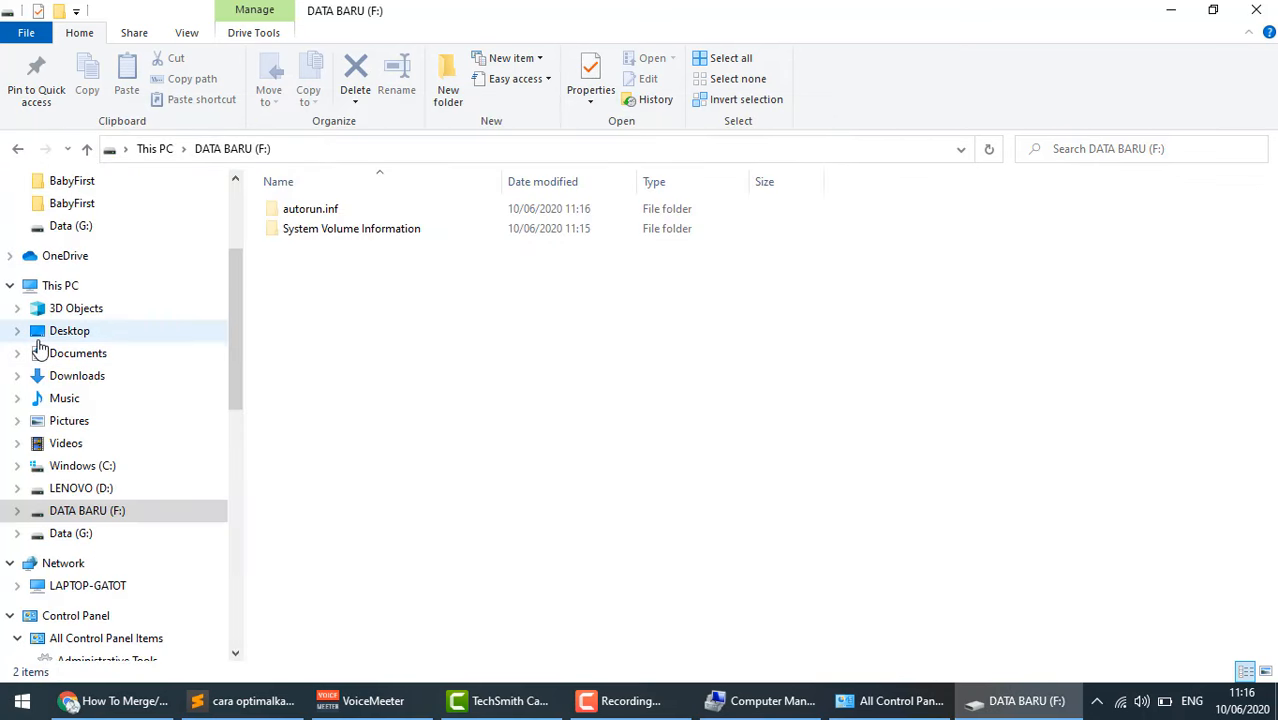
{"action": "left_click", "coordinate": [22, 701]}
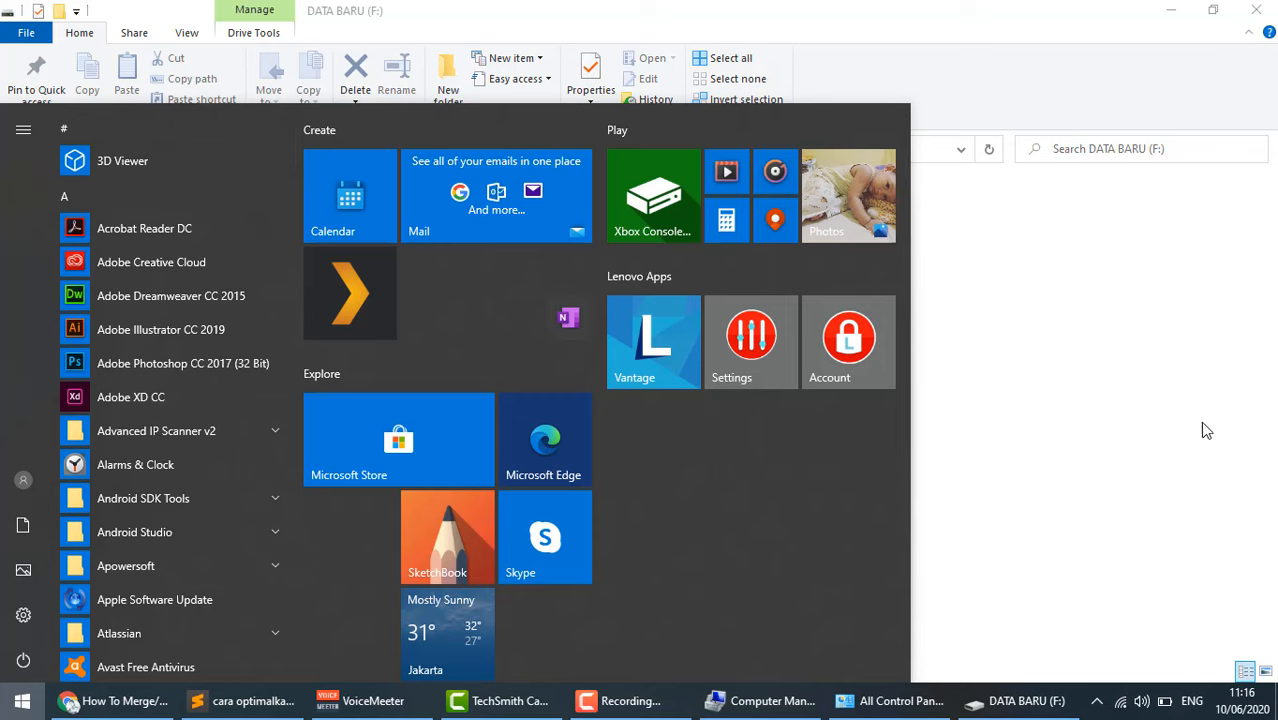
{"action": "left_click", "coordinate": [1116, 434]}
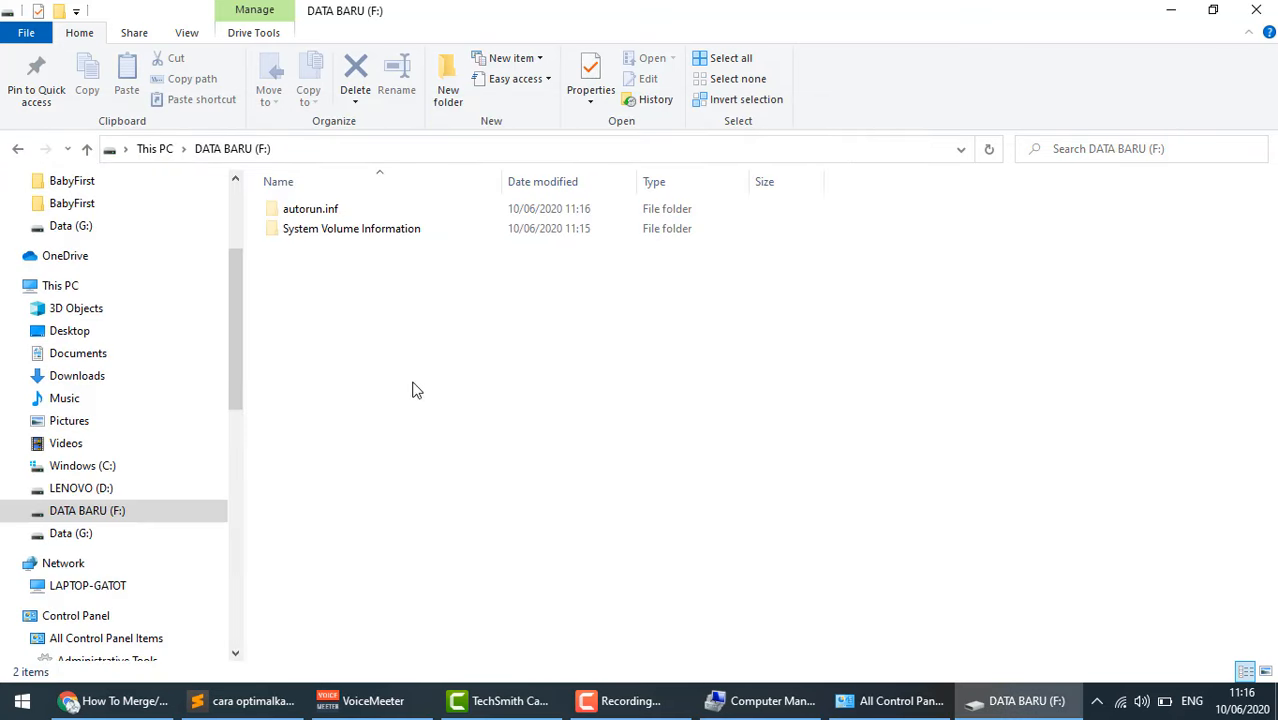
- Copy "20 Mar 20 - Yayasan Media Group.pdf" from Data (G:) to DATA BARU (F:) and narrow the Name column there
{"action": "left_click", "coordinate": [42, 236]}
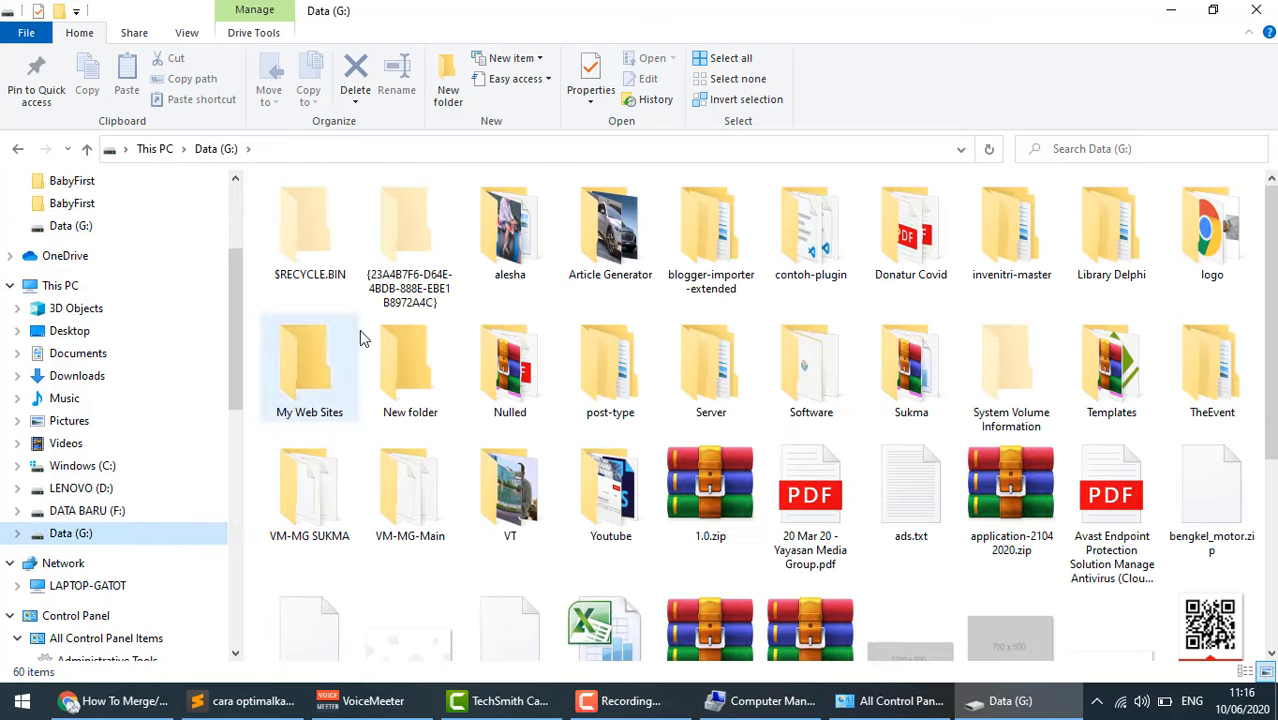
{"action": "left_click", "coordinate": [820, 512]}
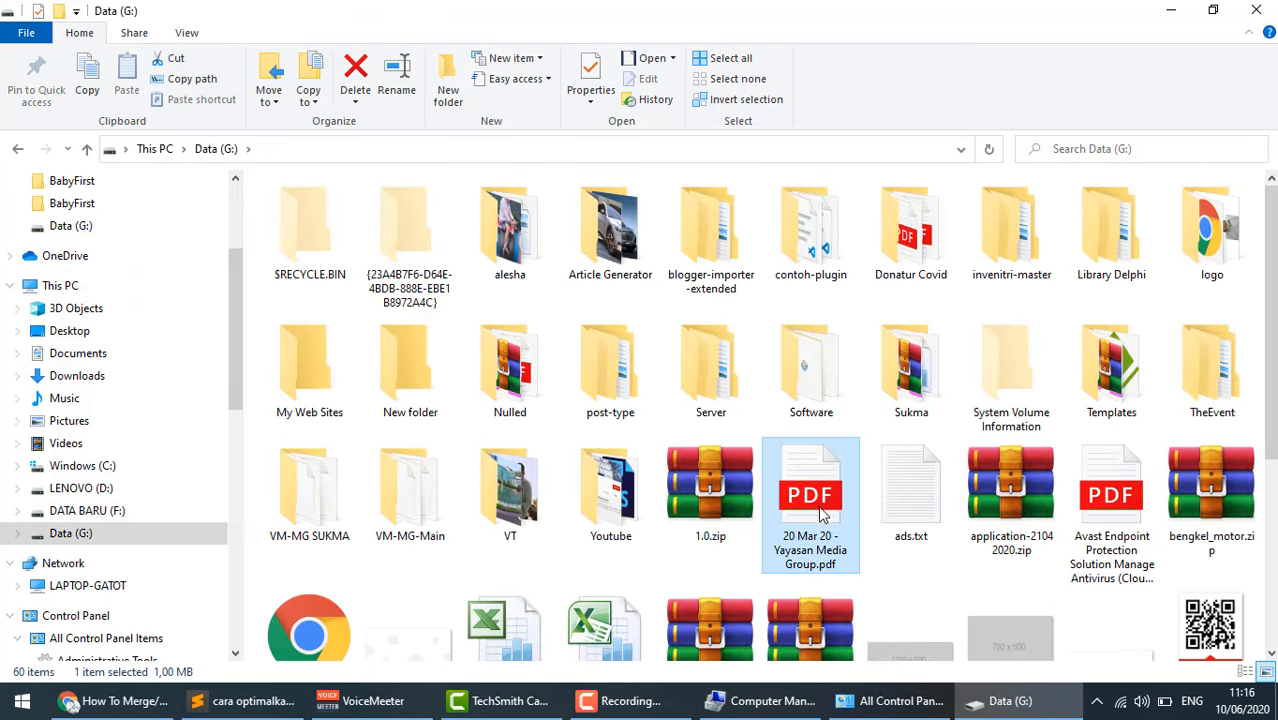
{"action": "key", "text": "ctrl+c"}
{"action": "left_click", "coordinate": [88, 512]}
{"action": "key", "text": "ctrl+v"}
{"action": "left_click", "coordinate": [494, 181]}
{"action": "left_click_drag", "start_coordinate": [504, 180], "coordinate": [340, 181]}
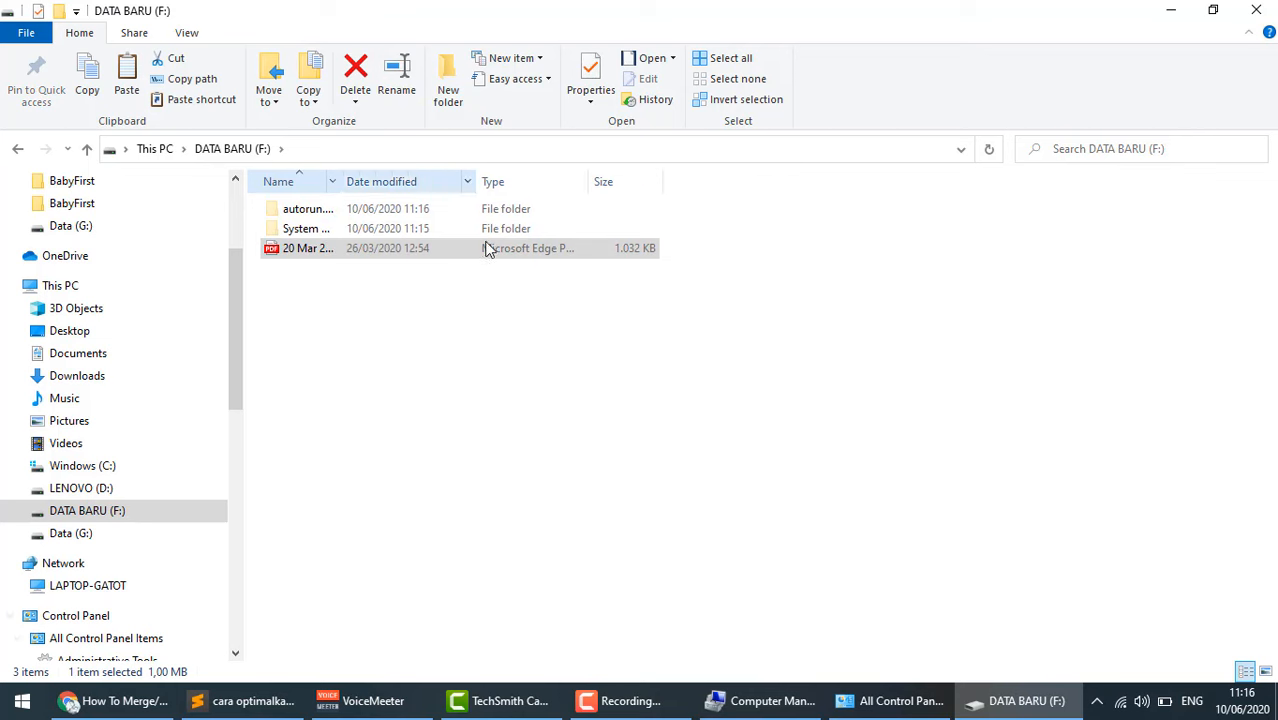
- Refresh the contents of DATA BARU (F:) and delete the copied PDF file from it
{"action": "left_click", "coordinate": [322, 317]}
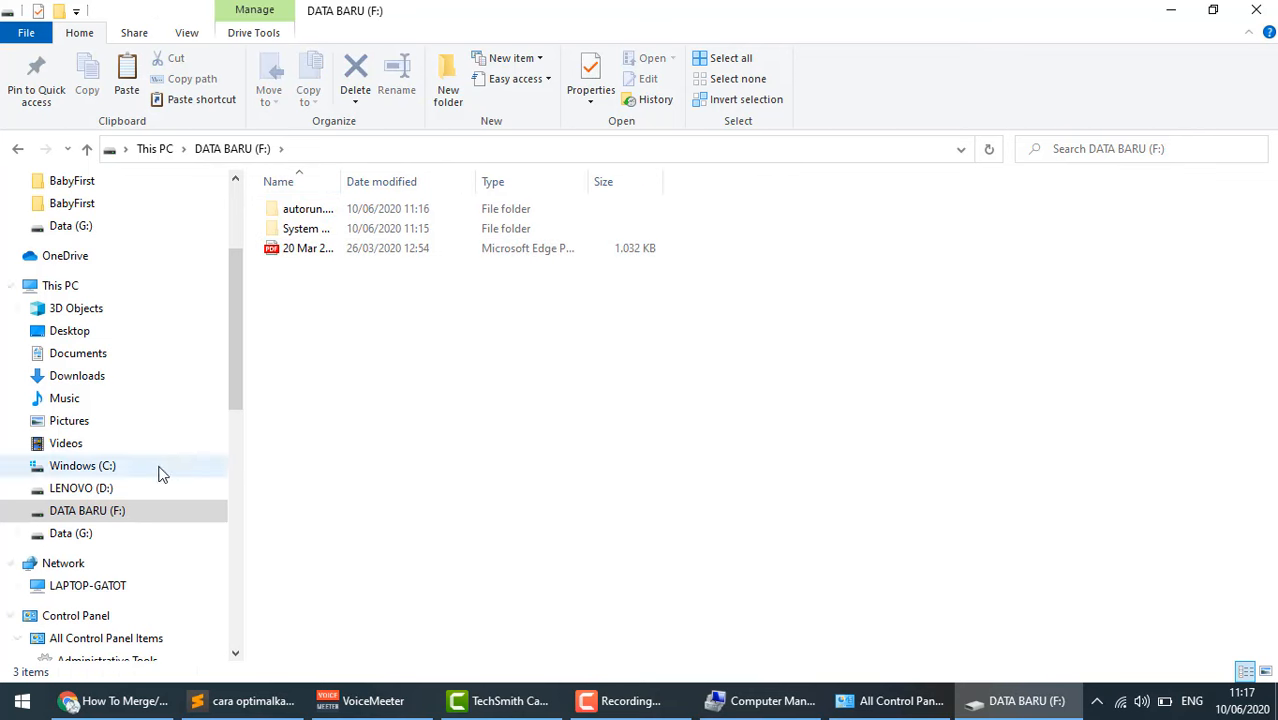
{"action": "left_click", "coordinate": [80, 512]}
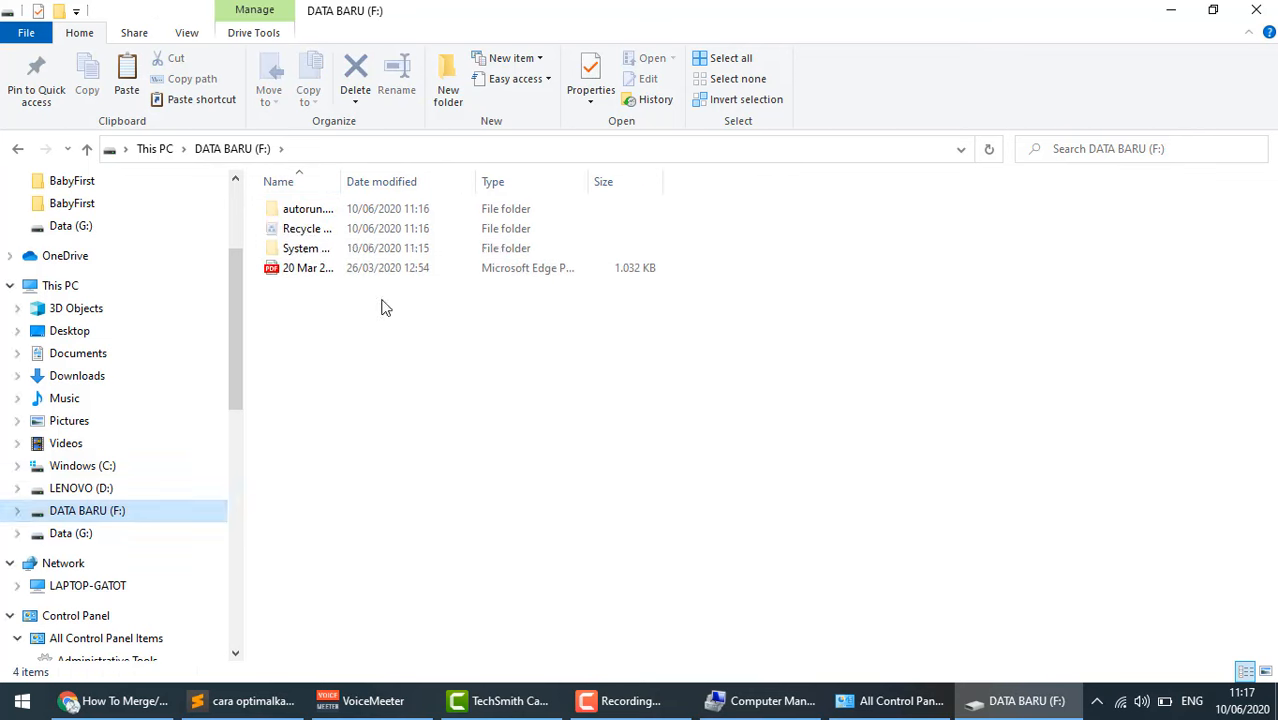
{"action": "left_click", "coordinate": [306, 278]}
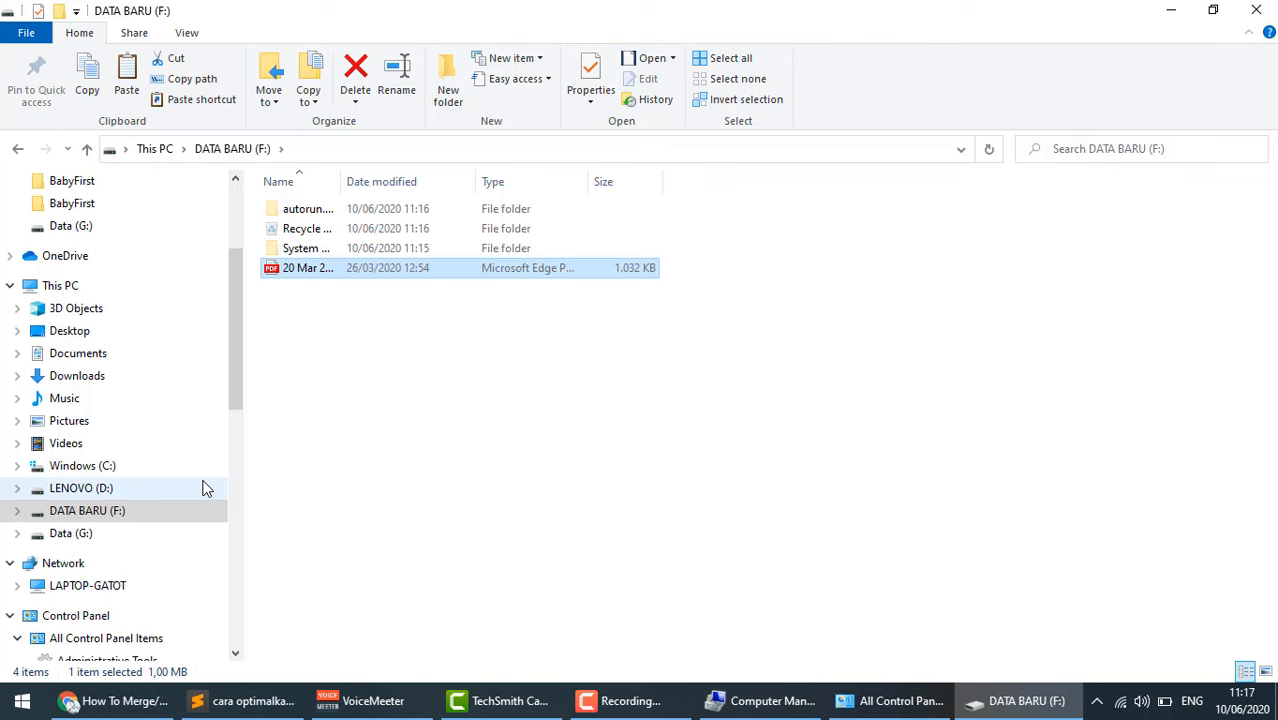
{"action": "key", "text": "Delete"}
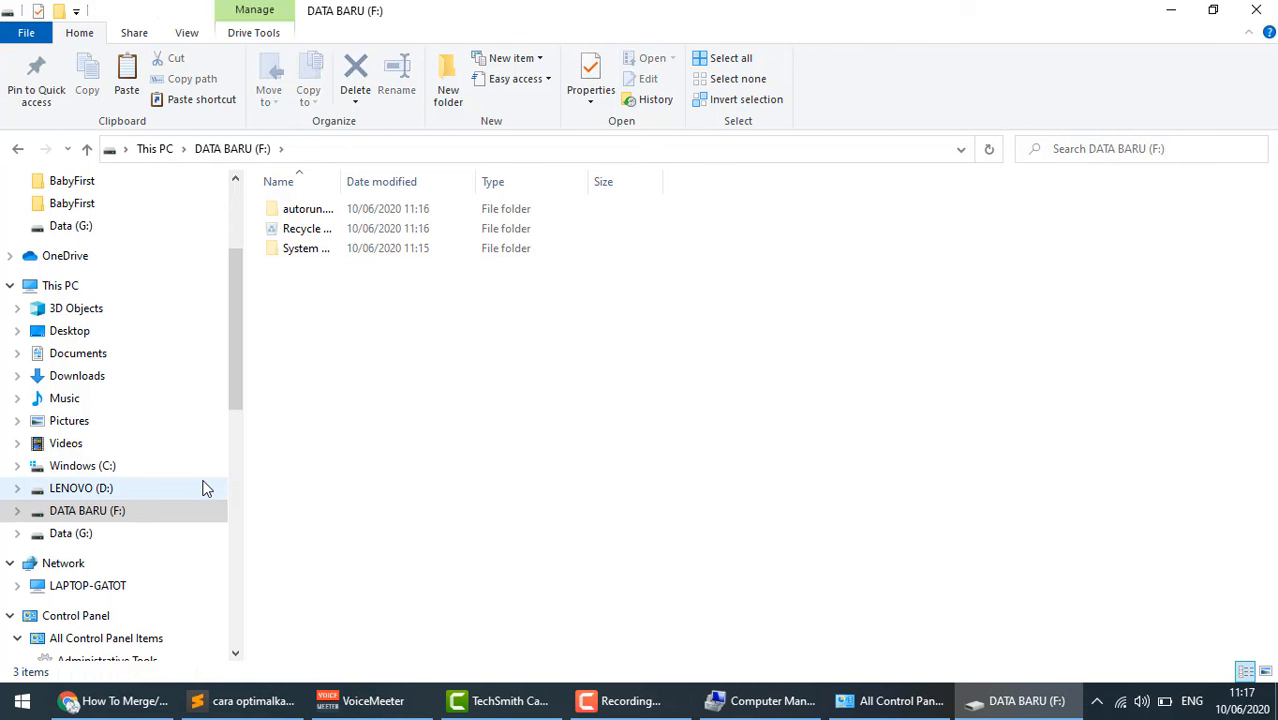